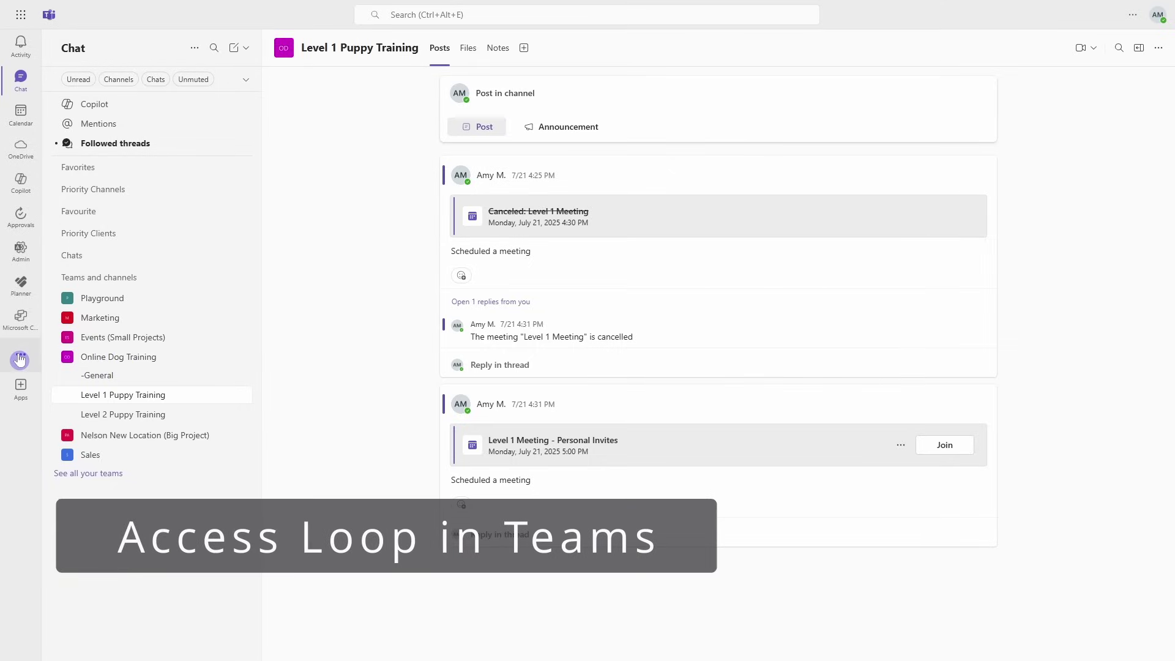
# Open Loop from the Teams Apps list and pin it to the Teams rail
pyautogui.click(21, 355)
pyautogui.click(86, 286)
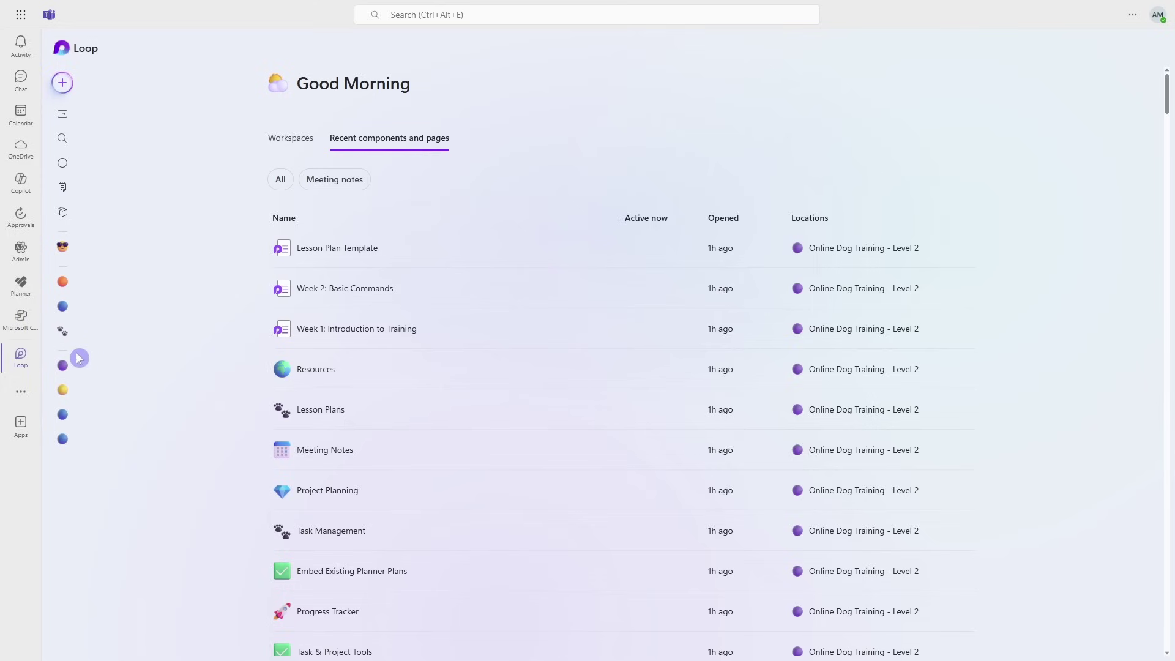
pyautogui.rightClick(22, 358)
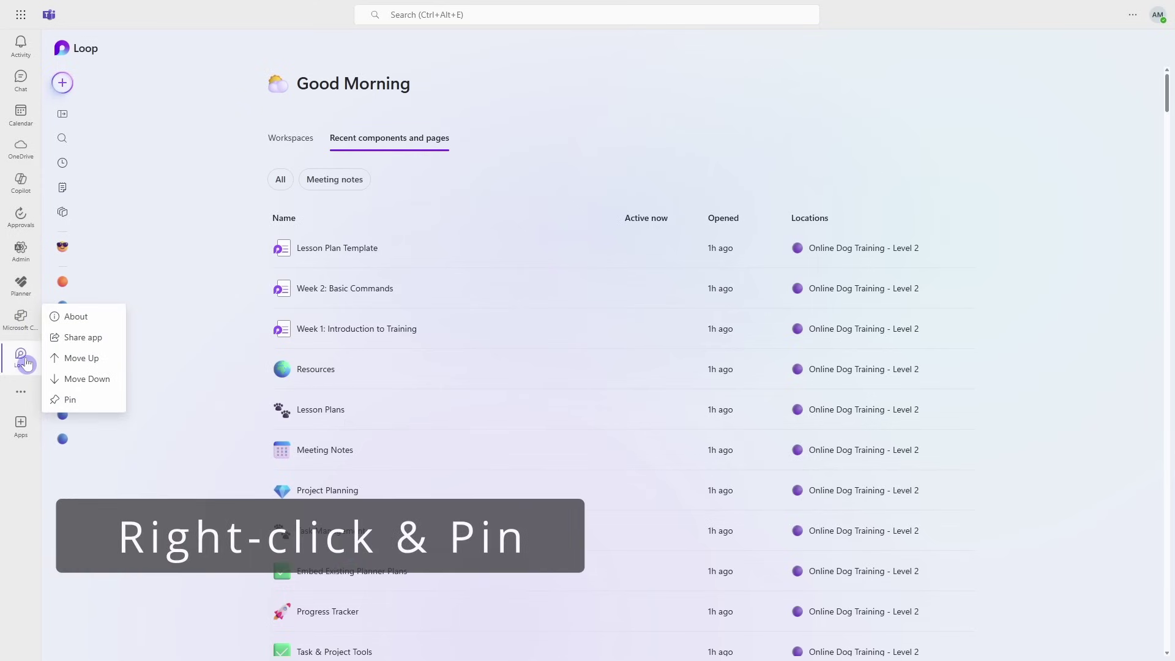
pyautogui.click(104, 400)
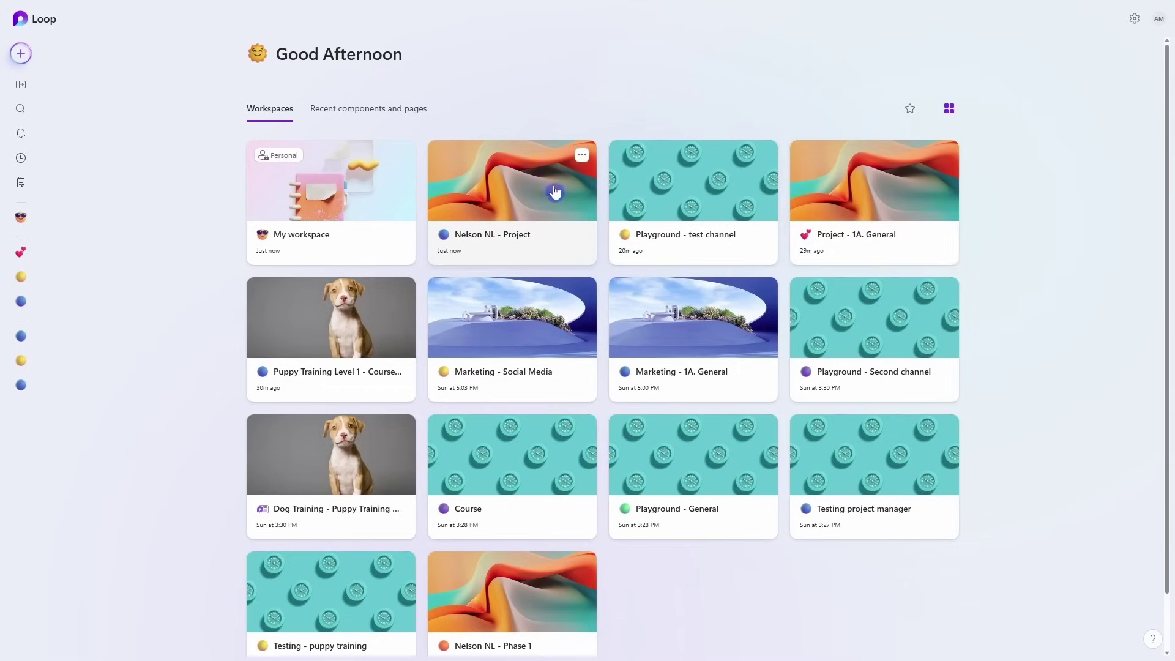
# Open the Nelson NL - Project workspace and go to Project Plans > Plan A > Project Planning
pyautogui.click(534, 190)
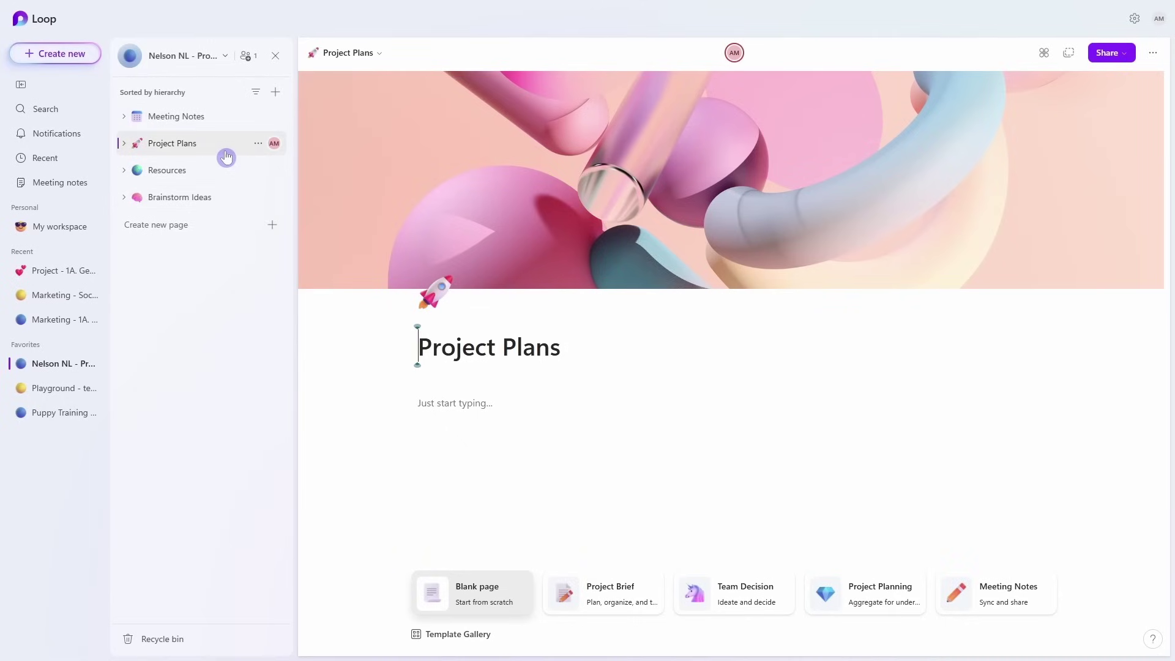
pyautogui.click(121, 144)
pyautogui.click(144, 172)
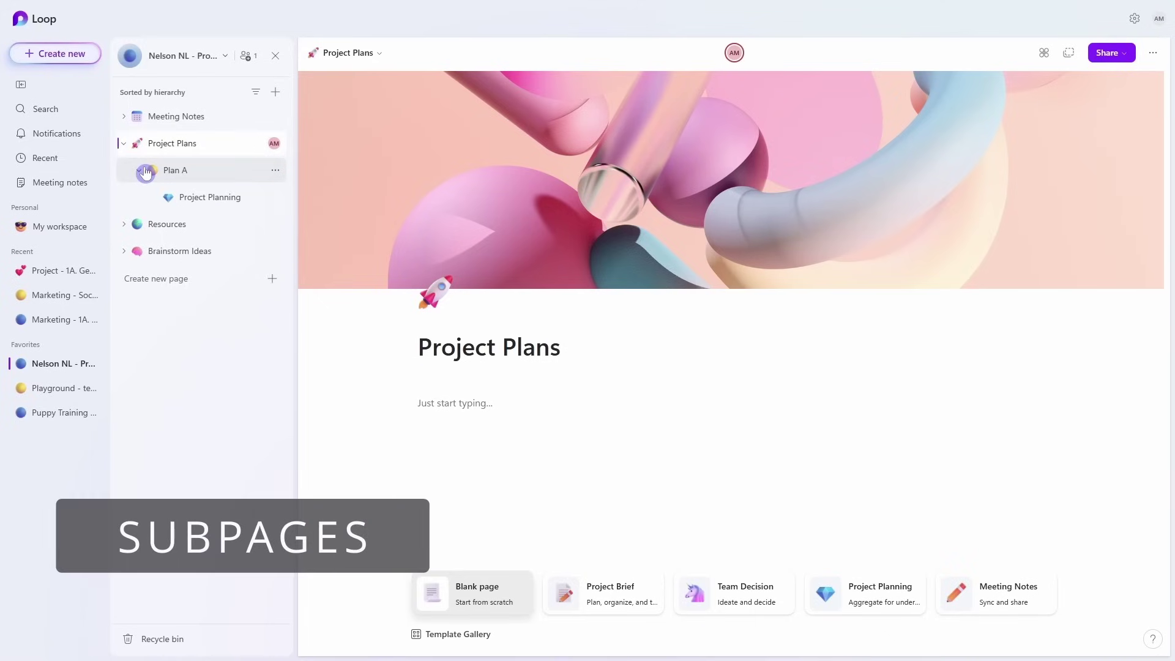
pyautogui.click(208, 198)
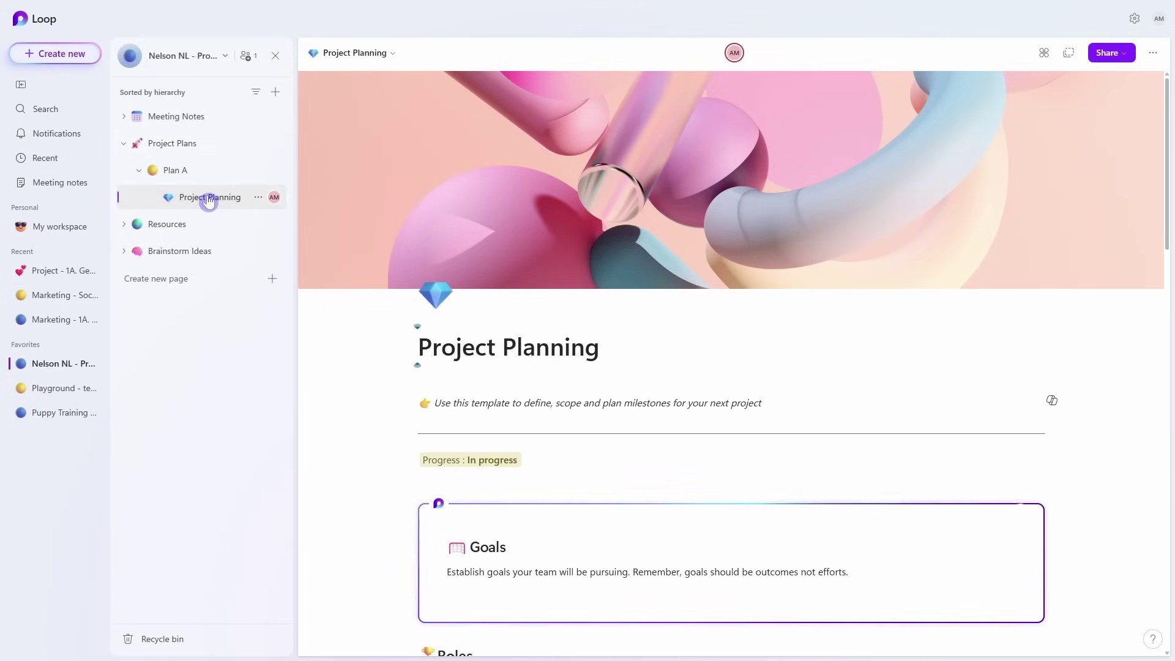
pyautogui.scroll(-5, 1071, 326)
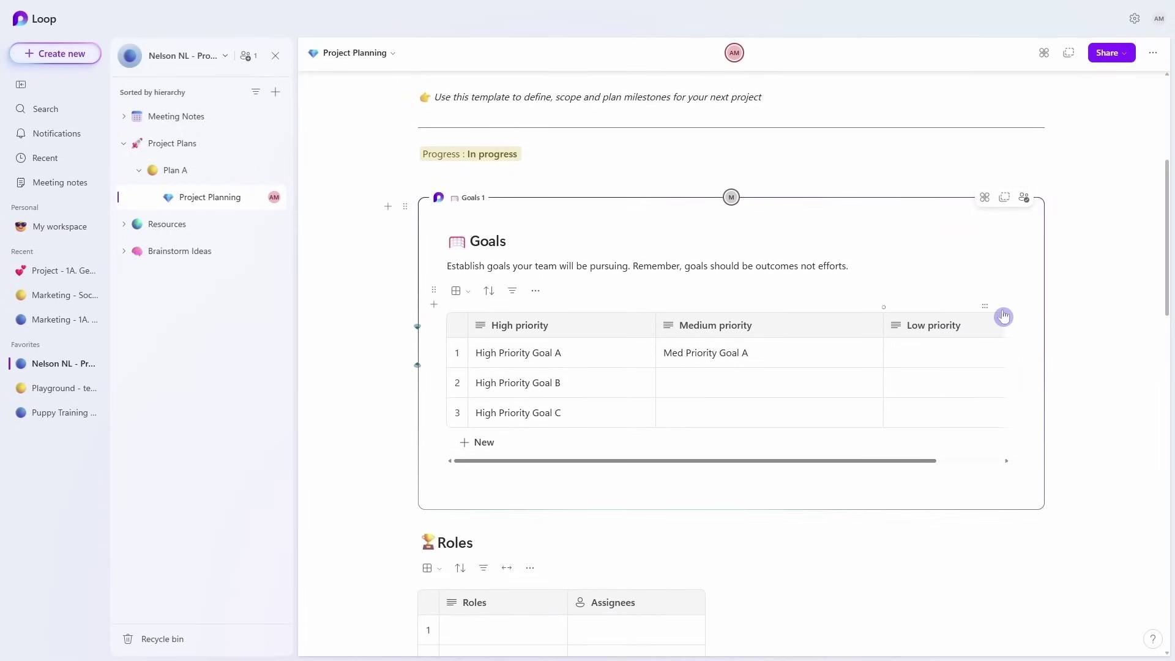
# Type 'update' into the first Low priority cell of the emailed Goals table
pyautogui.click(588, 547)
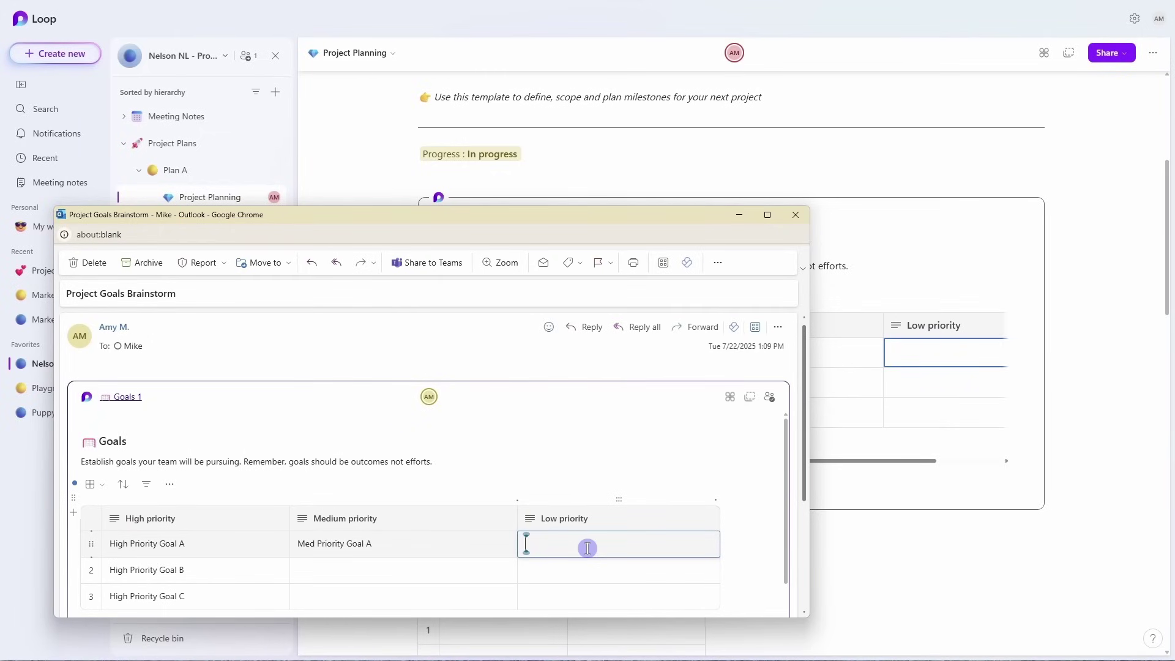
pyautogui.write('update')
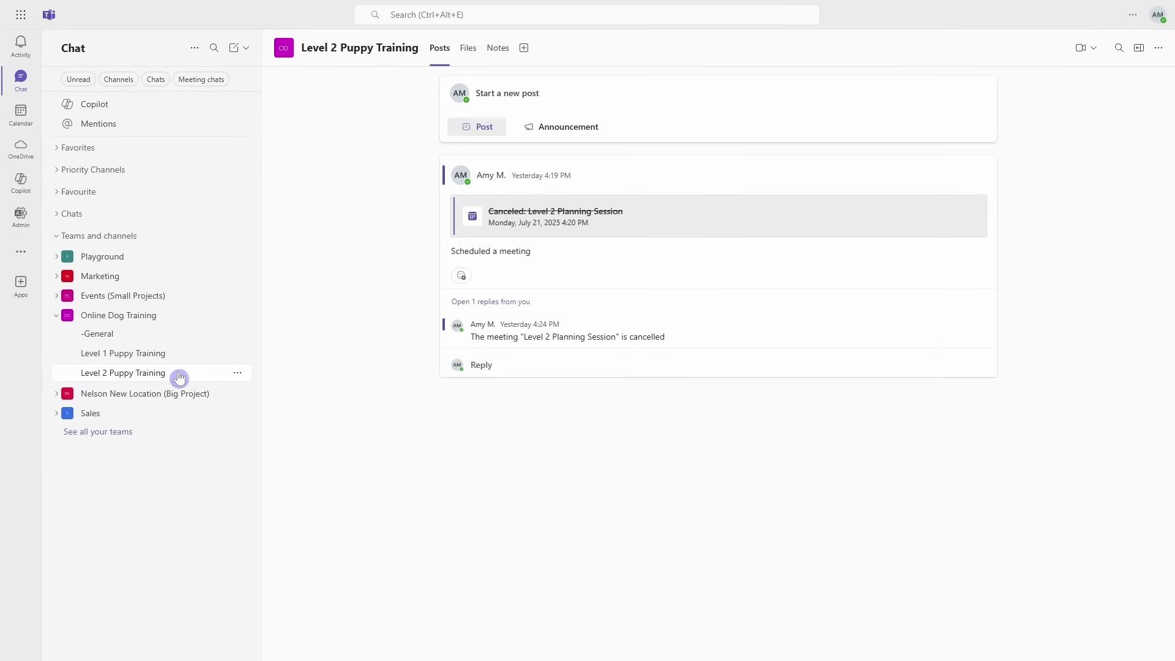
# Add a Loop tab to the Level 2 Puppy Training channel
pyautogui.click(525, 55)
pyautogui.click(551, 139)
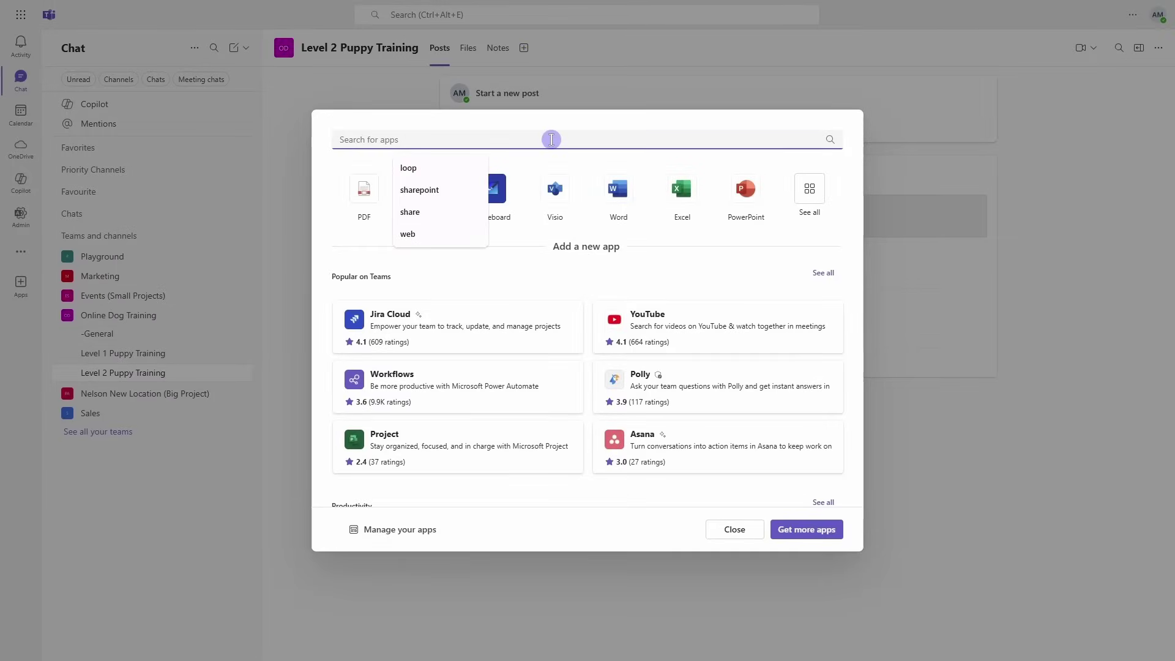
pyautogui.write('loop')
pyautogui.press('Return')
pyautogui.click(598, 201)
pyautogui.click(712, 488)
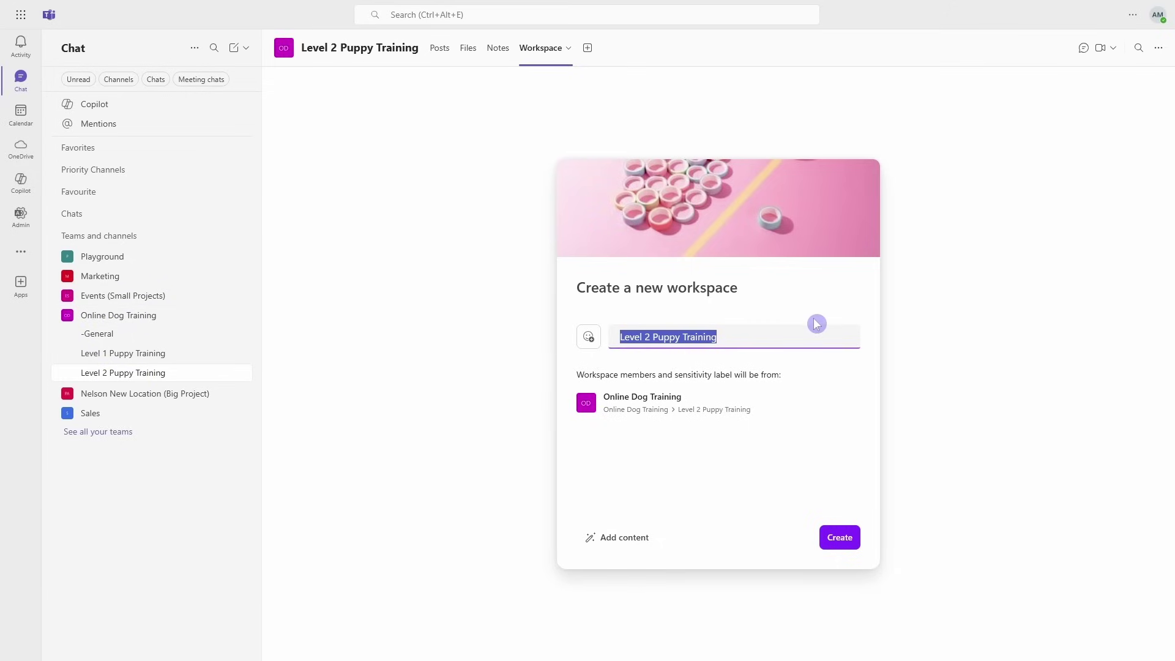
# Create the workspace 'Online Dog Training - Level 2' with a dog photo cover and purple circle icon
pyautogui.write('Online Dog Training - Level 2')
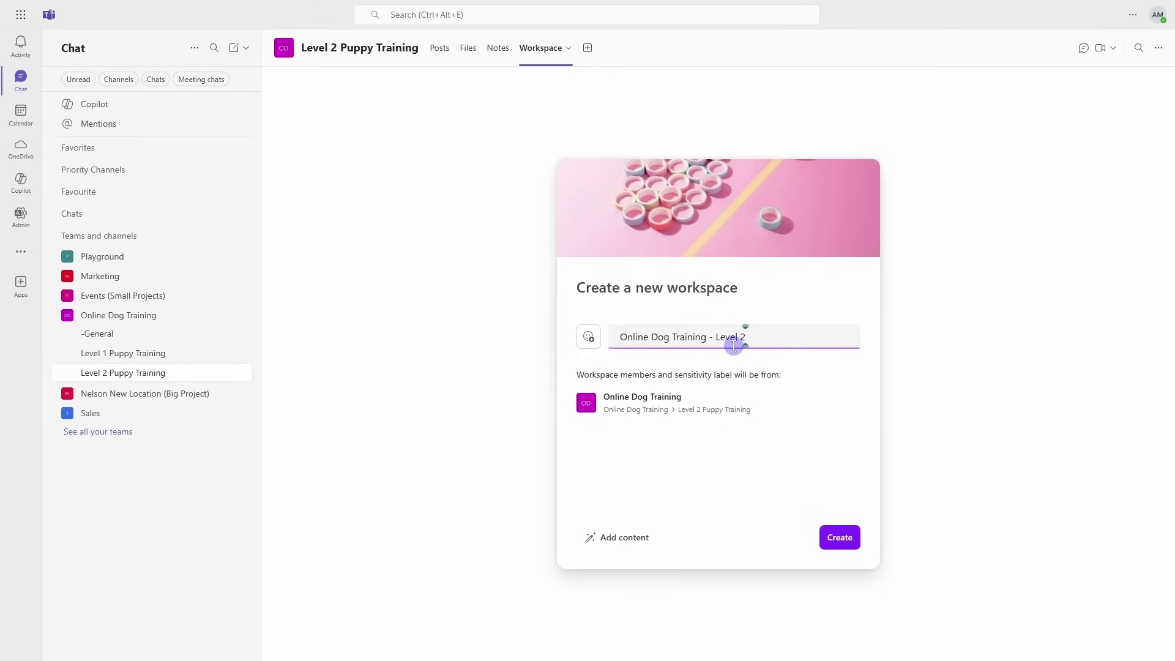
pyautogui.click(722, 208)
pyautogui.write('dog')
pyautogui.click(599, 298)
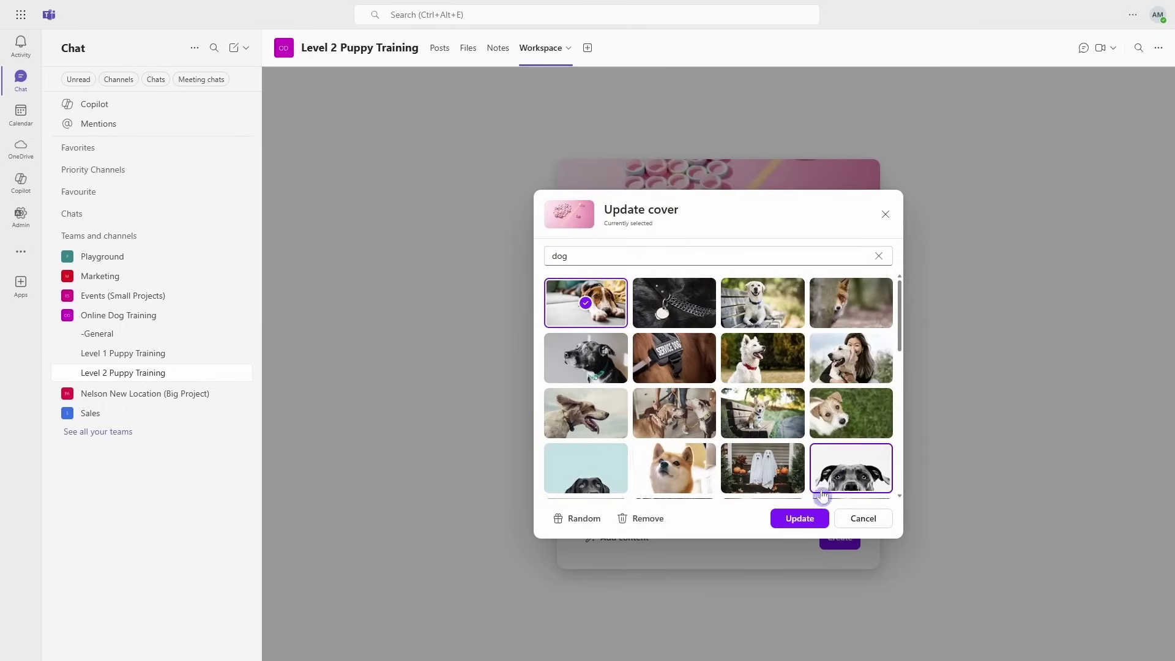
pyautogui.click(800, 517)
pyautogui.click(590, 338)
pyautogui.write('purple')
pyautogui.click(629, 408)
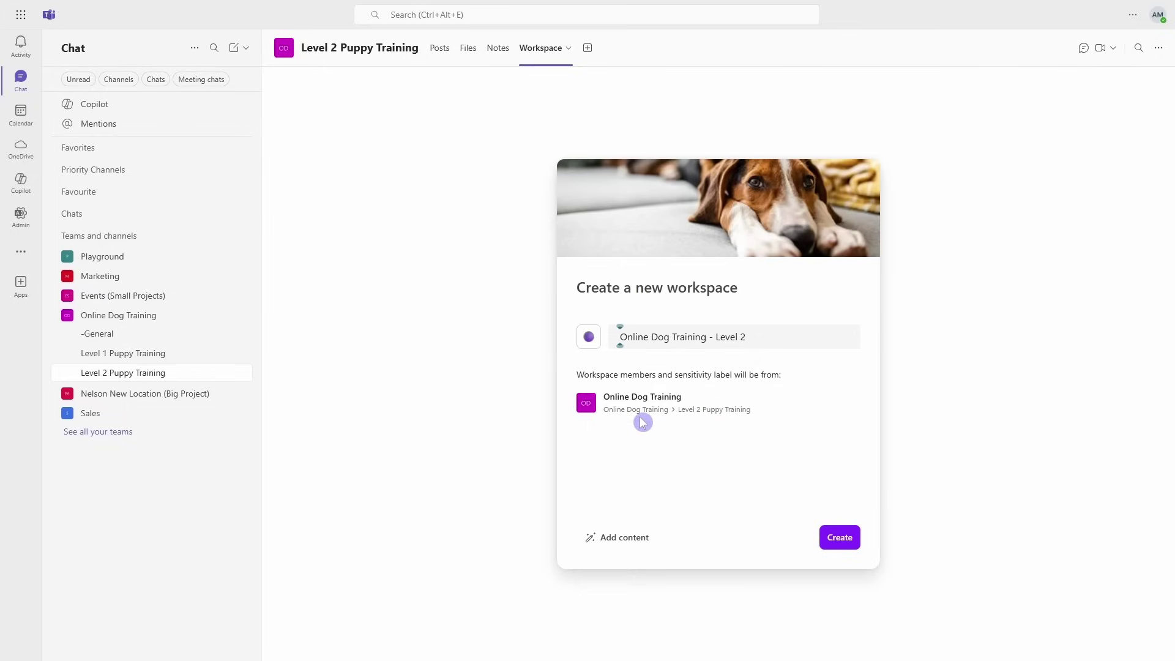
pyautogui.click(853, 537)
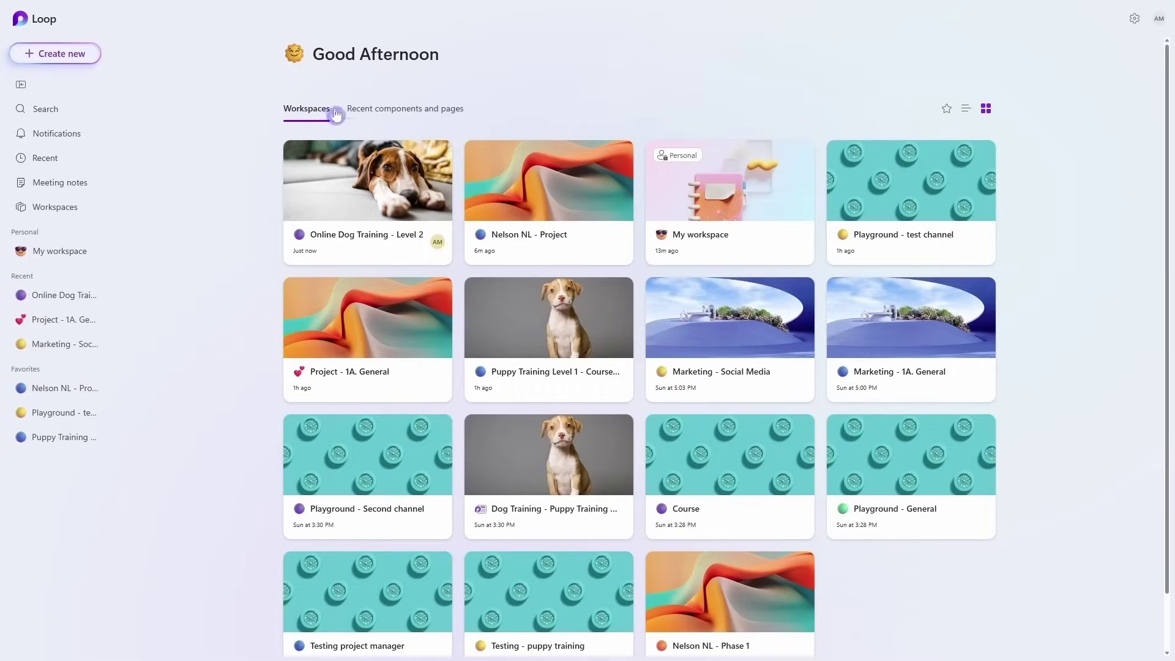
# Open the Online Dog Training - Level 2 workspace card from the Loop home
pyautogui.click(325, 252)
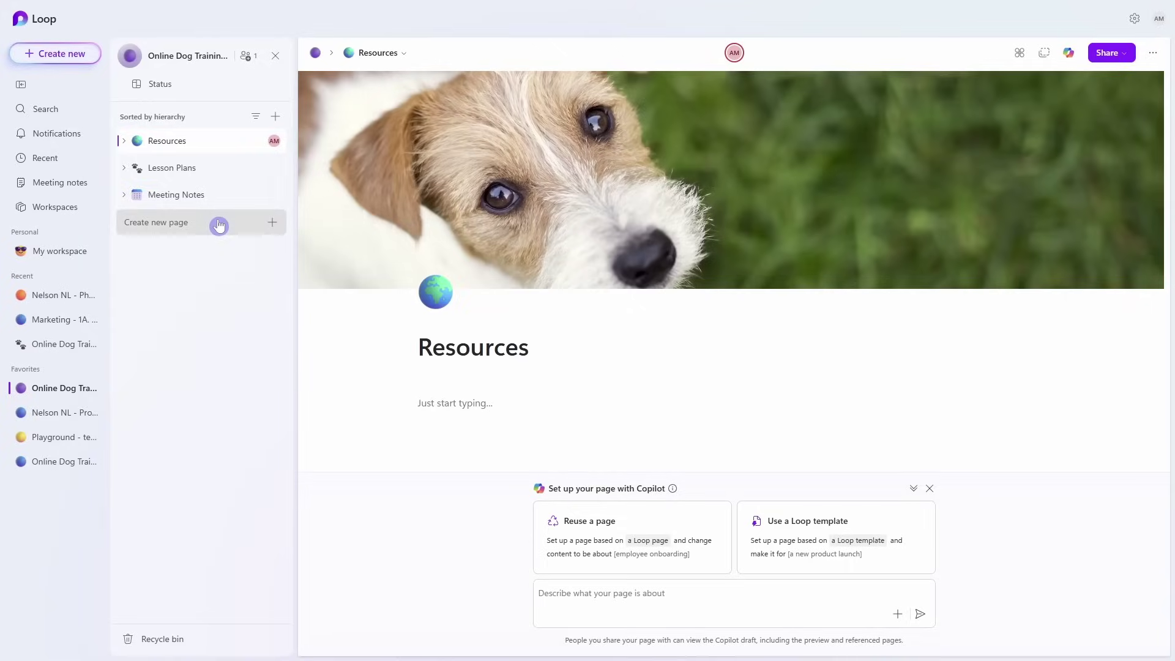
# Create a new page from the Project Planning Loop template and save it as a template
pyautogui.click(219, 225)
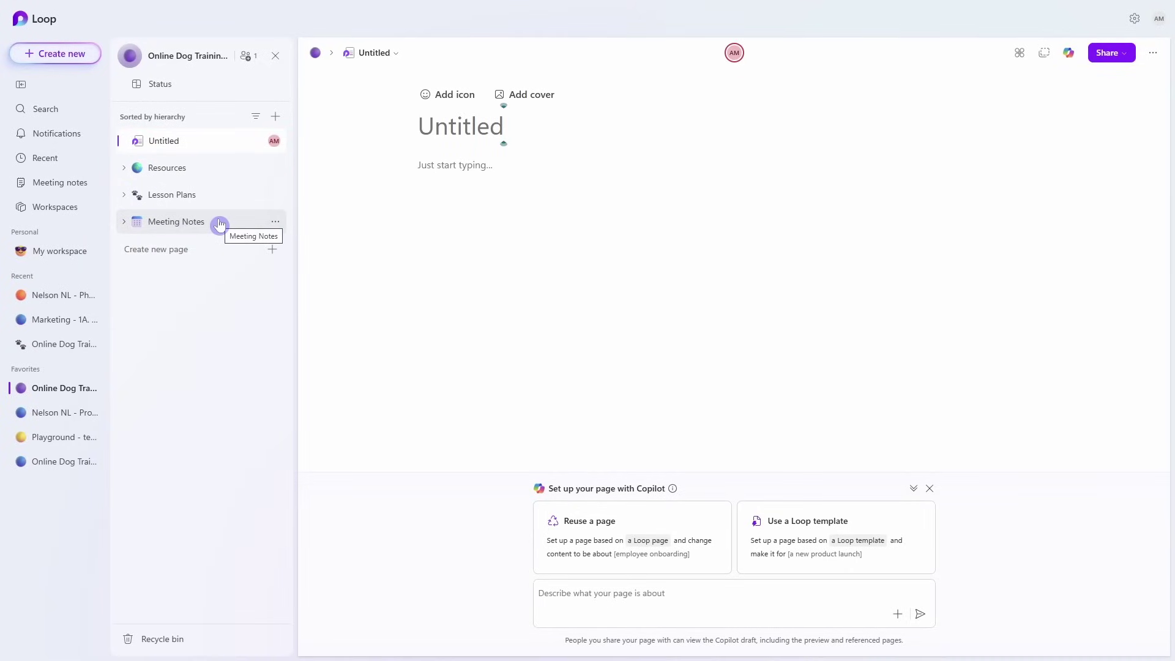
pyautogui.click(801, 552)
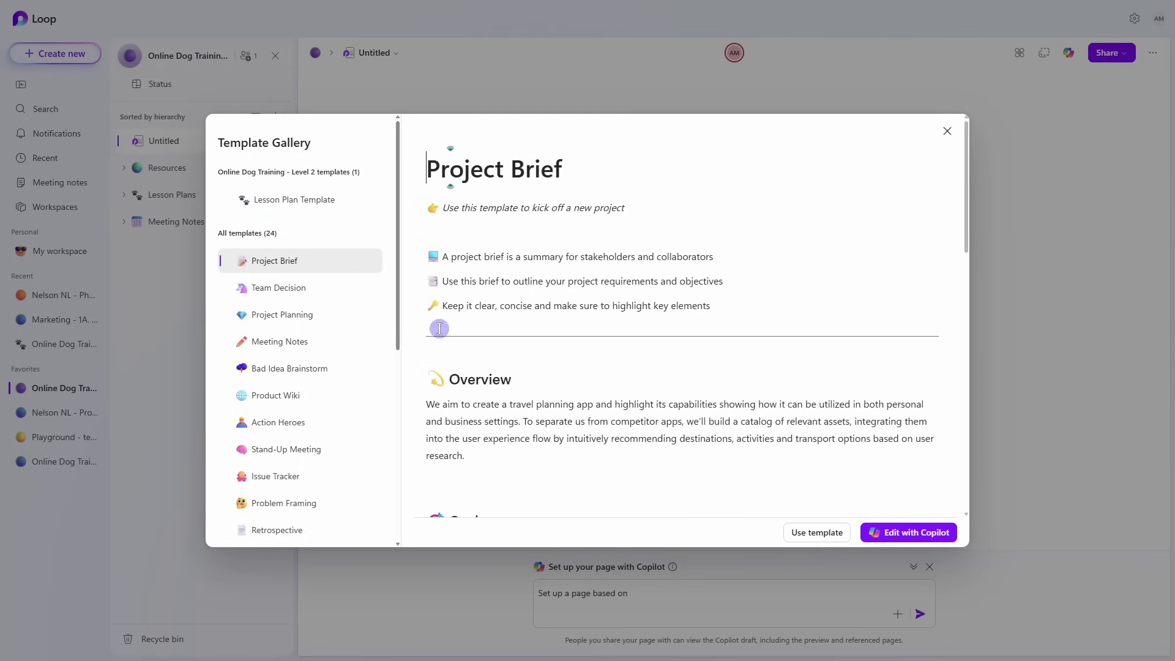
pyautogui.click(340, 319)
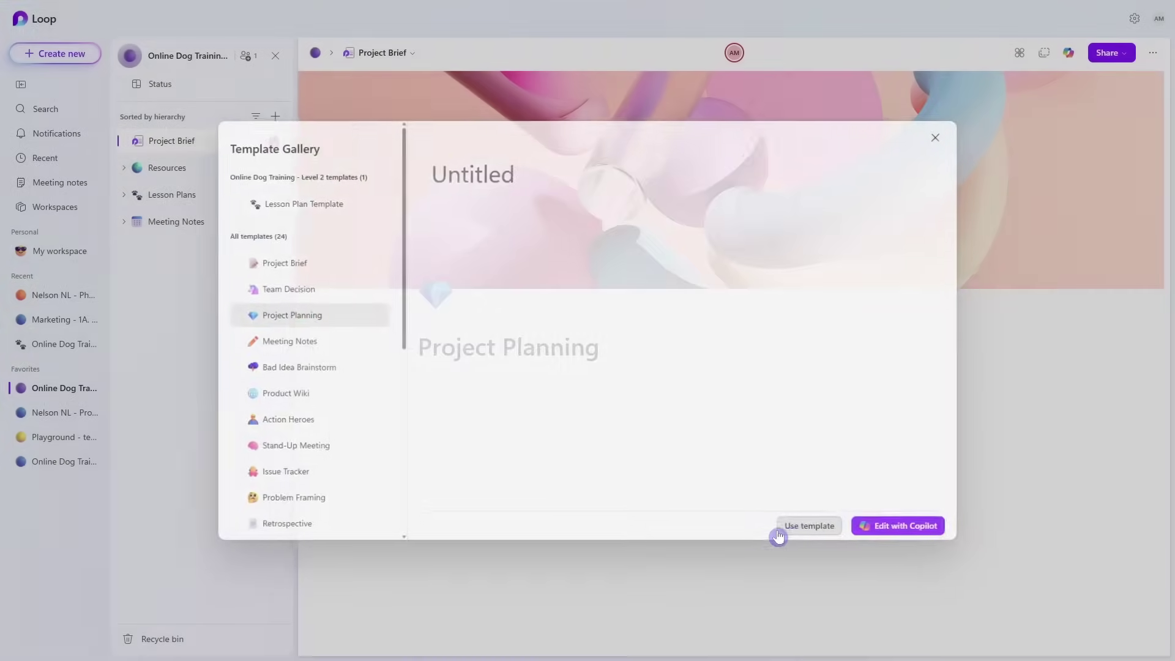
pyautogui.scroll(-3, 792, 479)
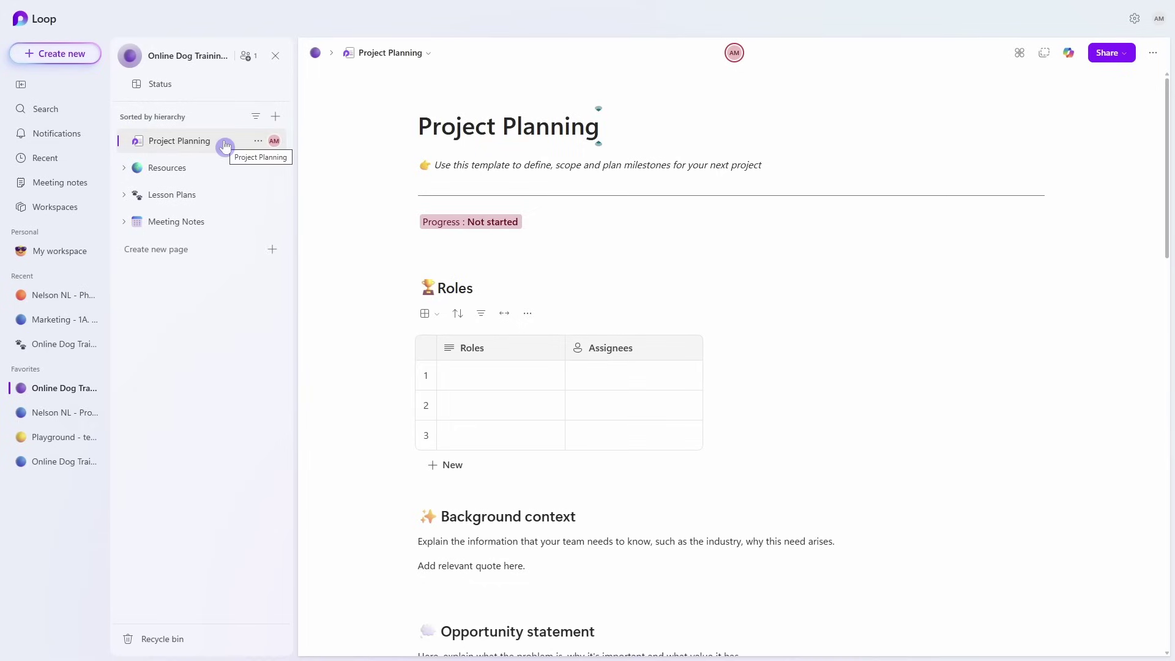
pyautogui.click(258, 144)
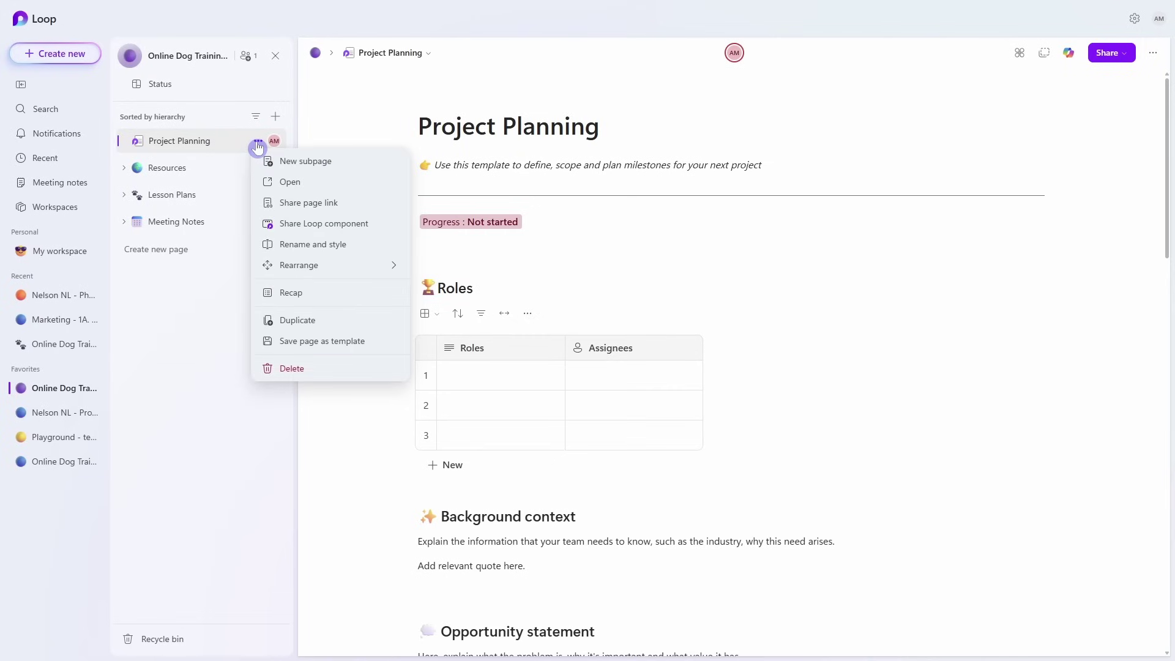
pyautogui.click(369, 342)
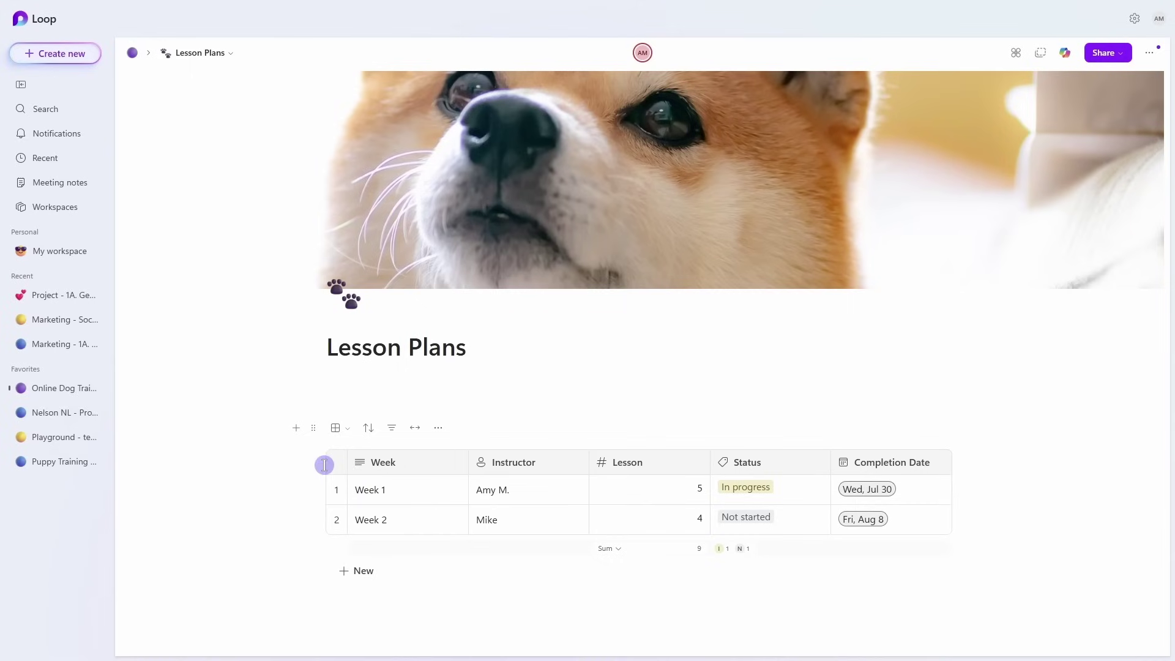
# Convert the Lesson Plans table into a Loop component and copy its link
pyautogui.click(314, 432)
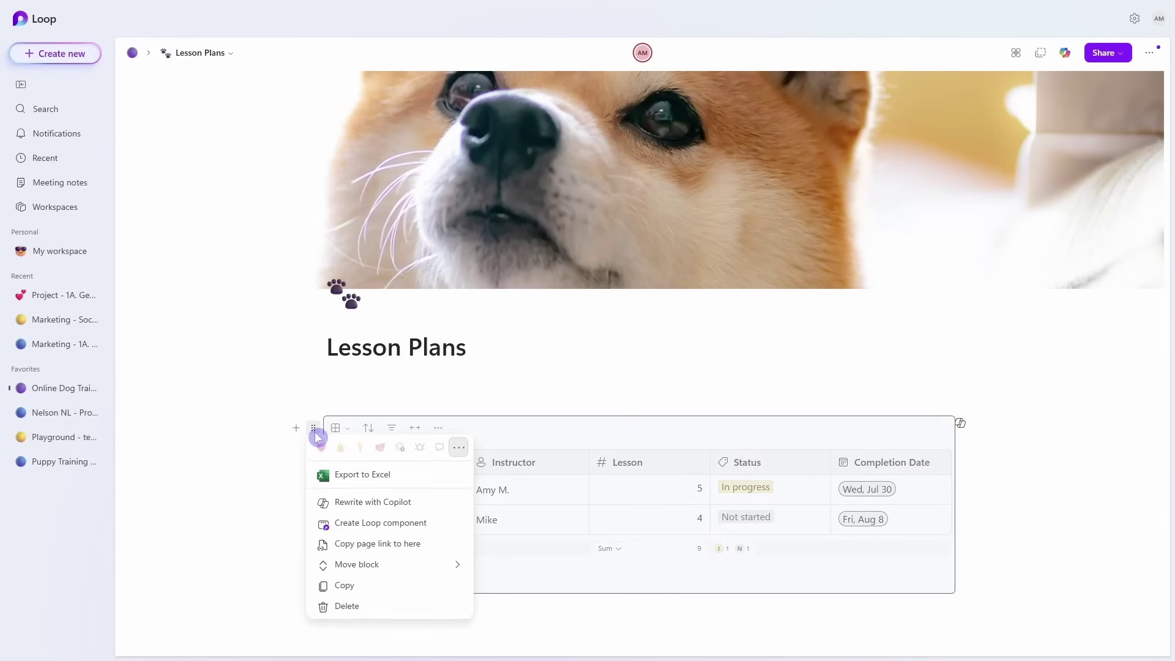
pyautogui.click(444, 532)
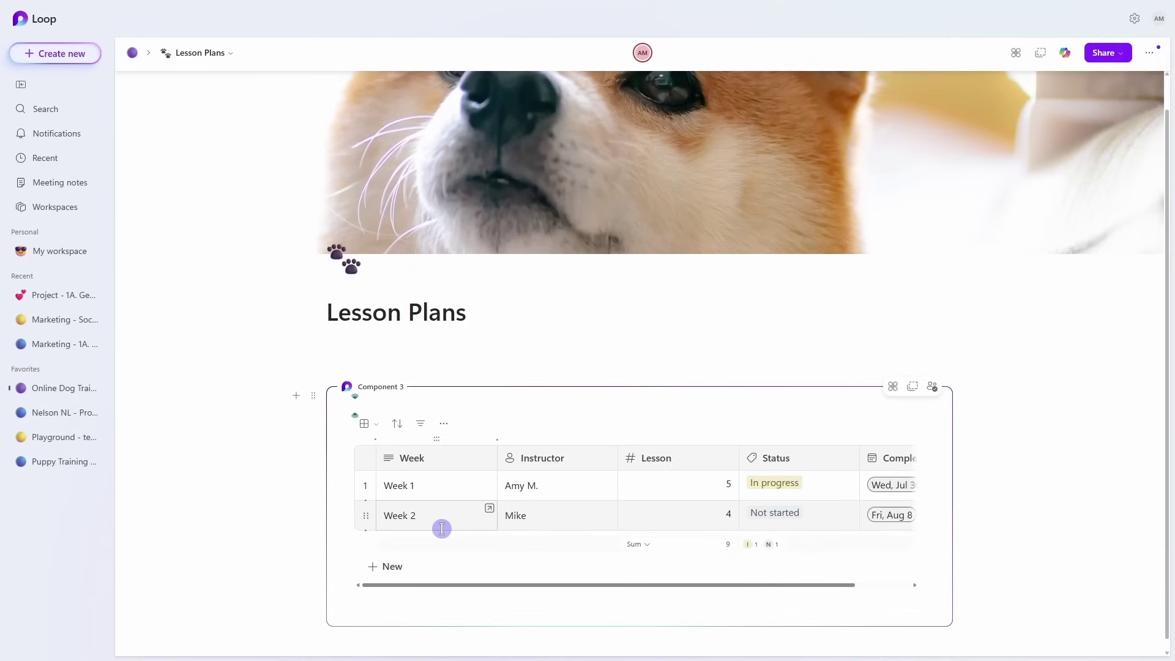
pyautogui.click(914, 391)
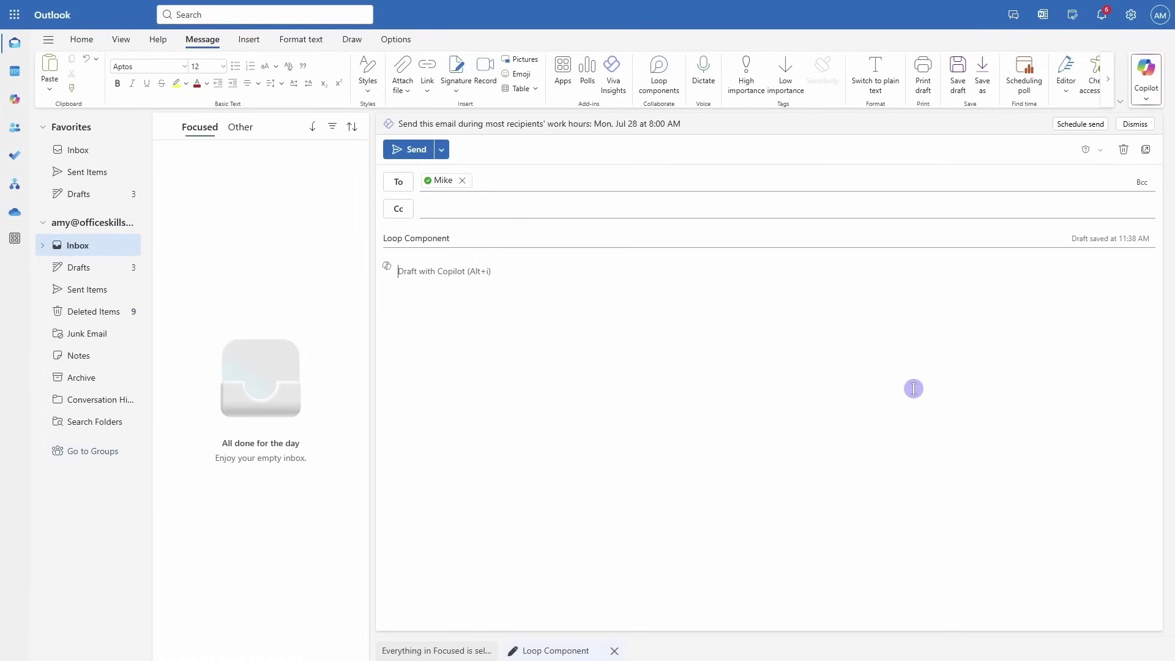
# Paste the lesson table component into the Loop Component email and send it
pyautogui.hotkey('ctrl', 'v')
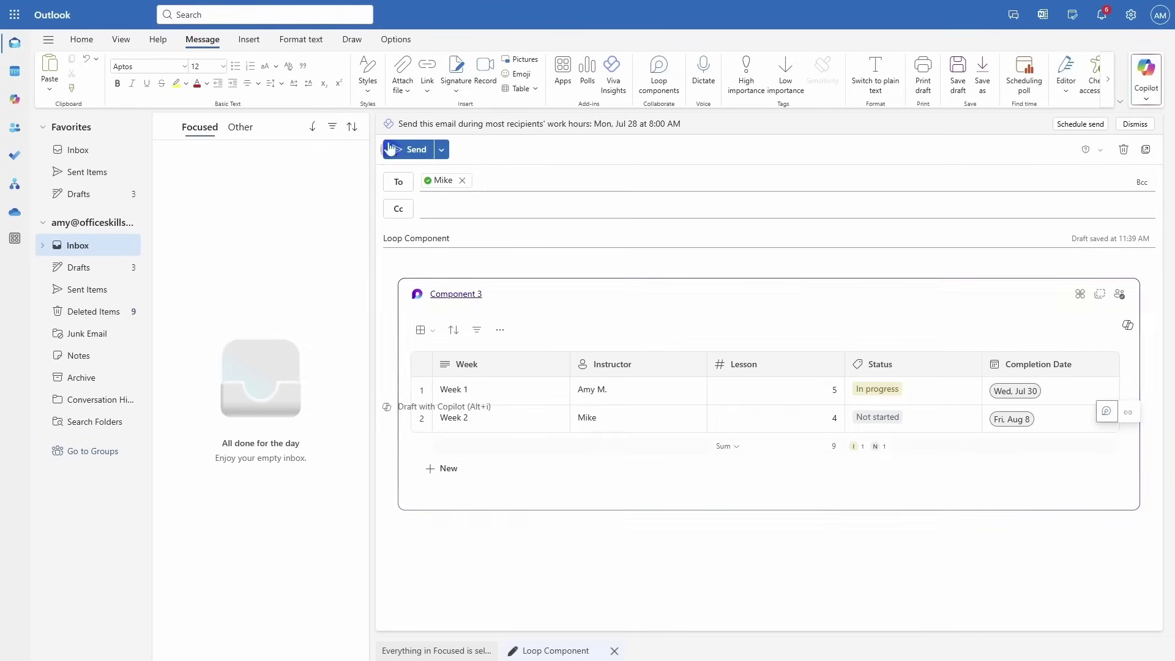
pyautogui.click(418, 151)
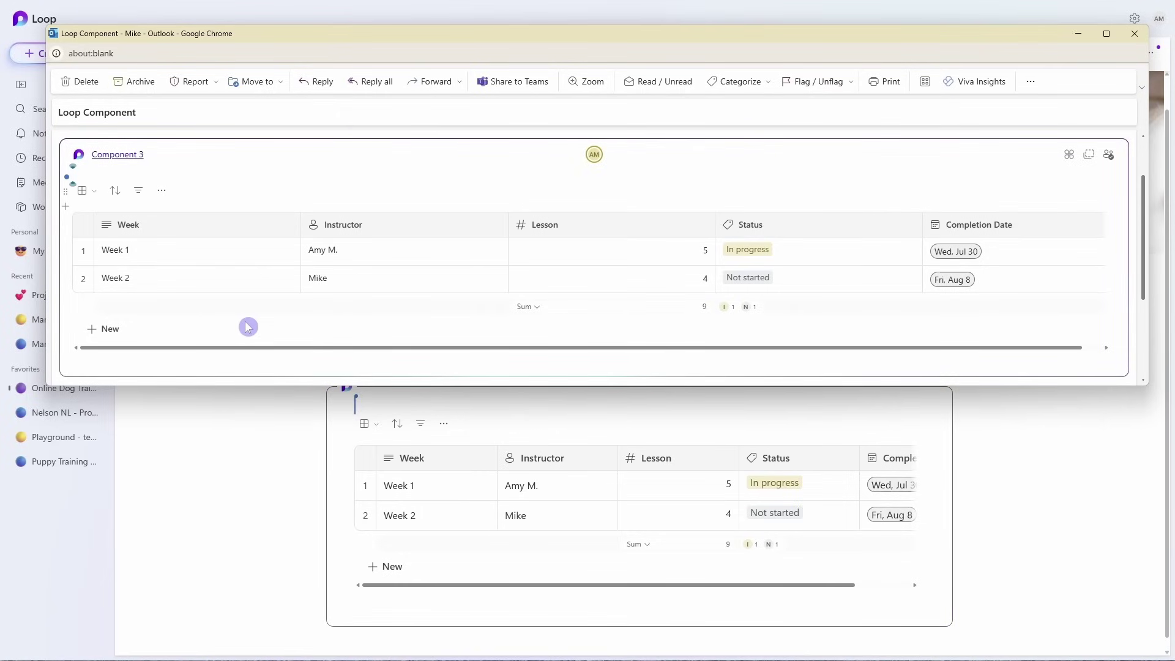
# Add a new row to the emailed lesson table with 'Week 3' in its Week cell
pyautogui.click(105, 331)
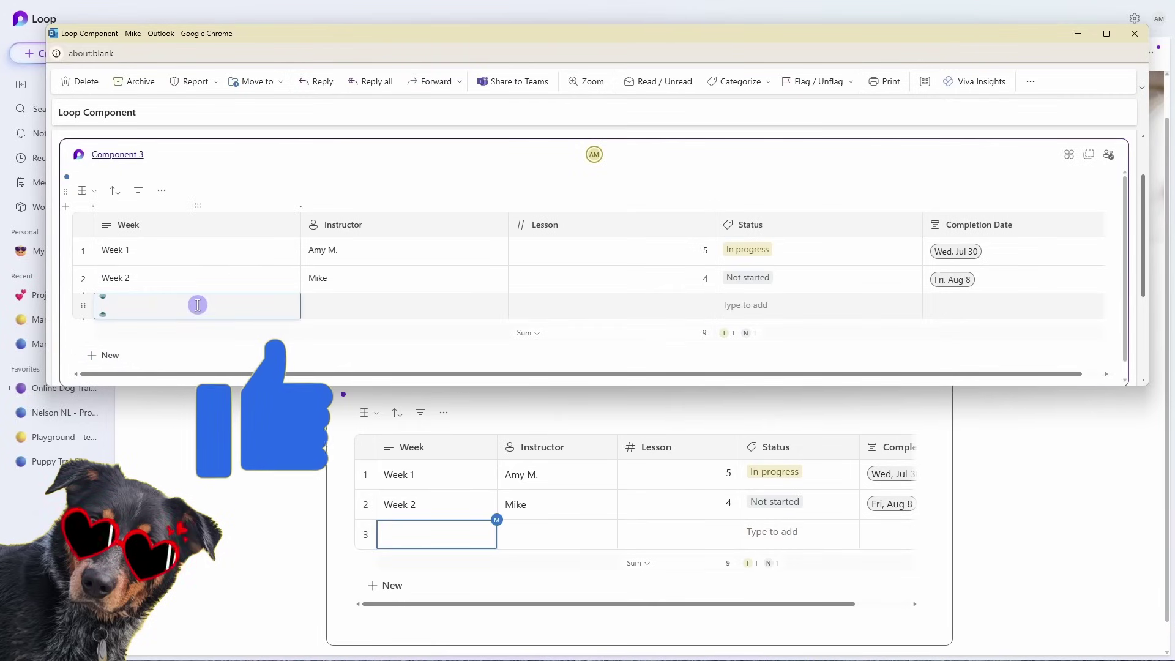
pyautogui.write('Week')
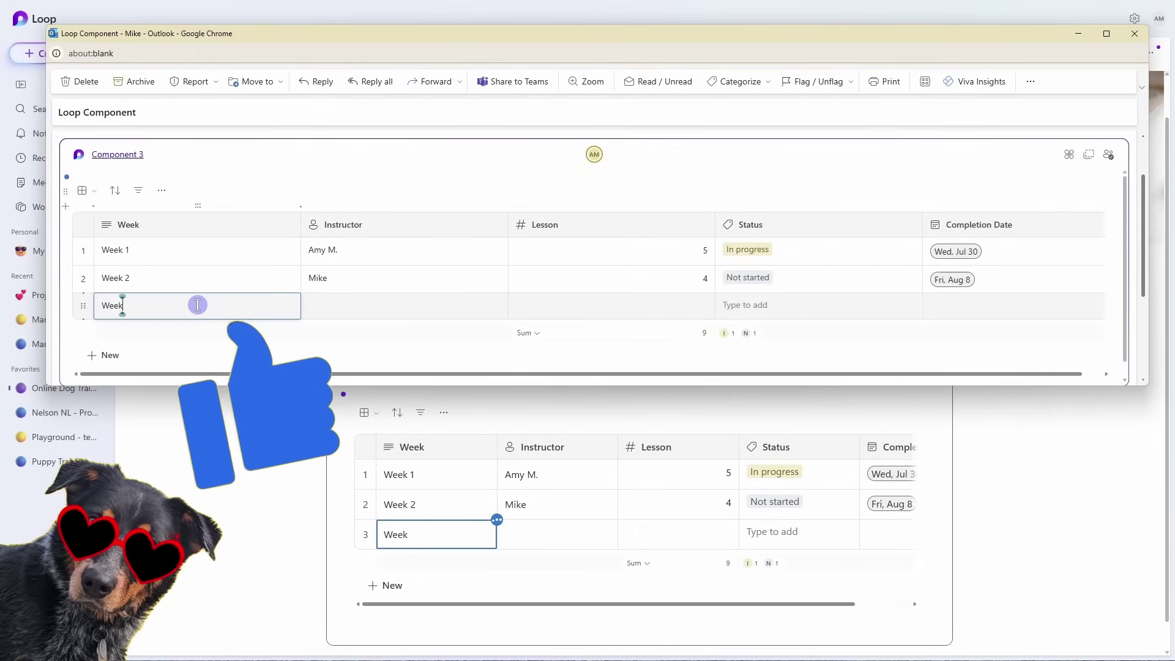
pyautogui.write(' 3')
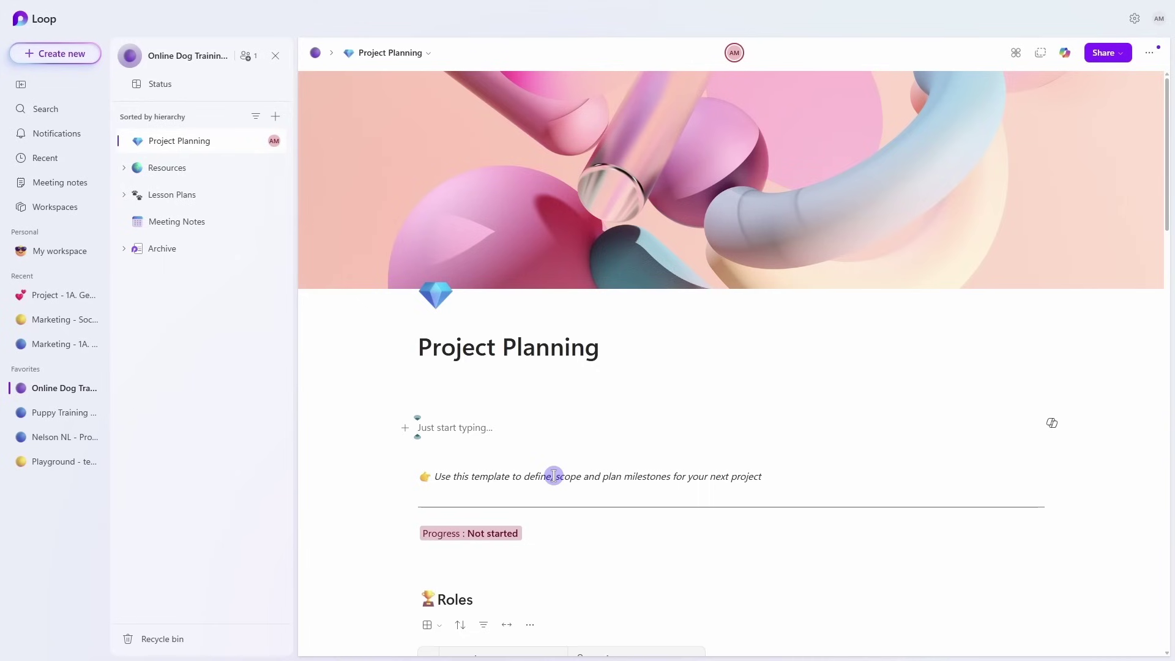
pyautogui.write('@mi')
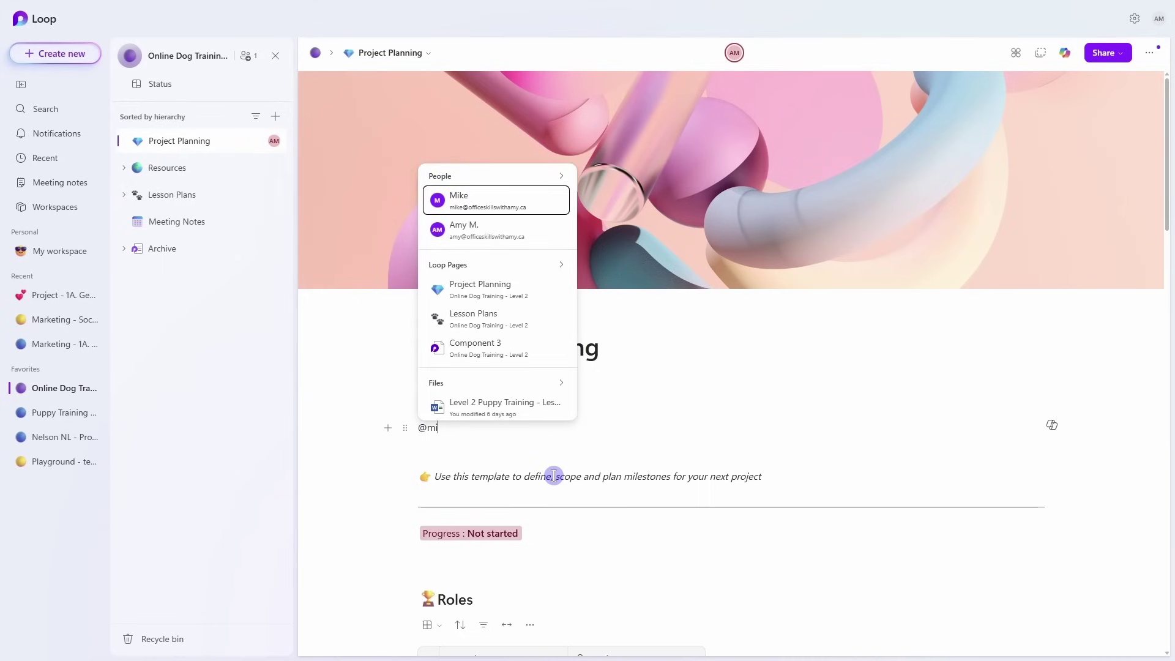
pyautogui.write('ke')
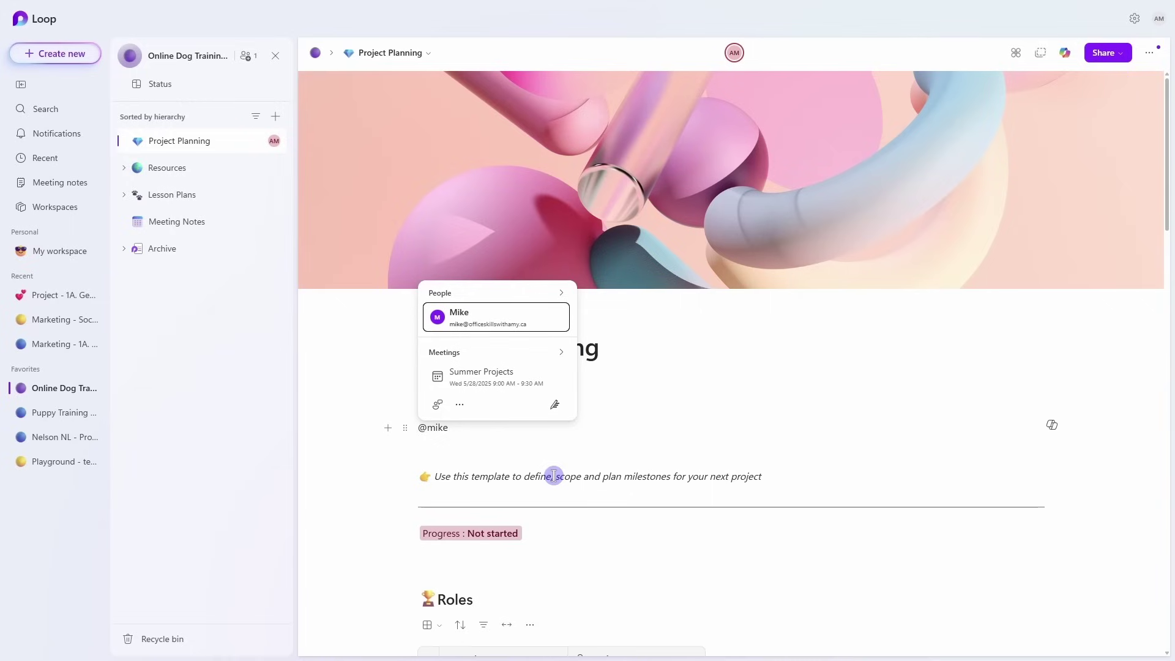
pyautogui.click(509, 323)
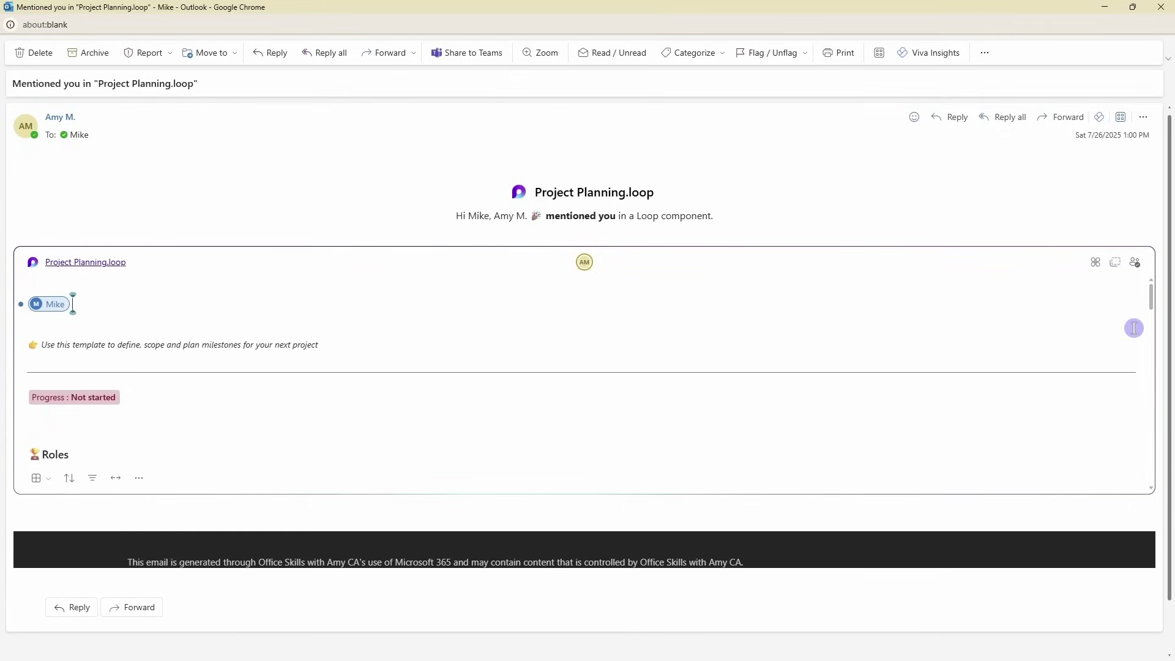
# Check the Project Planning mention pill inside the email's embedded Loop component
pyautogui.moveTo(1153, 302)
pyautogui.mouseDown()
pyautogui.moveTo(1151, 336)
pyautogui.moveTo(1152, 287)
pyautogui.mouseUp()
pyautogui.click(55, 313)
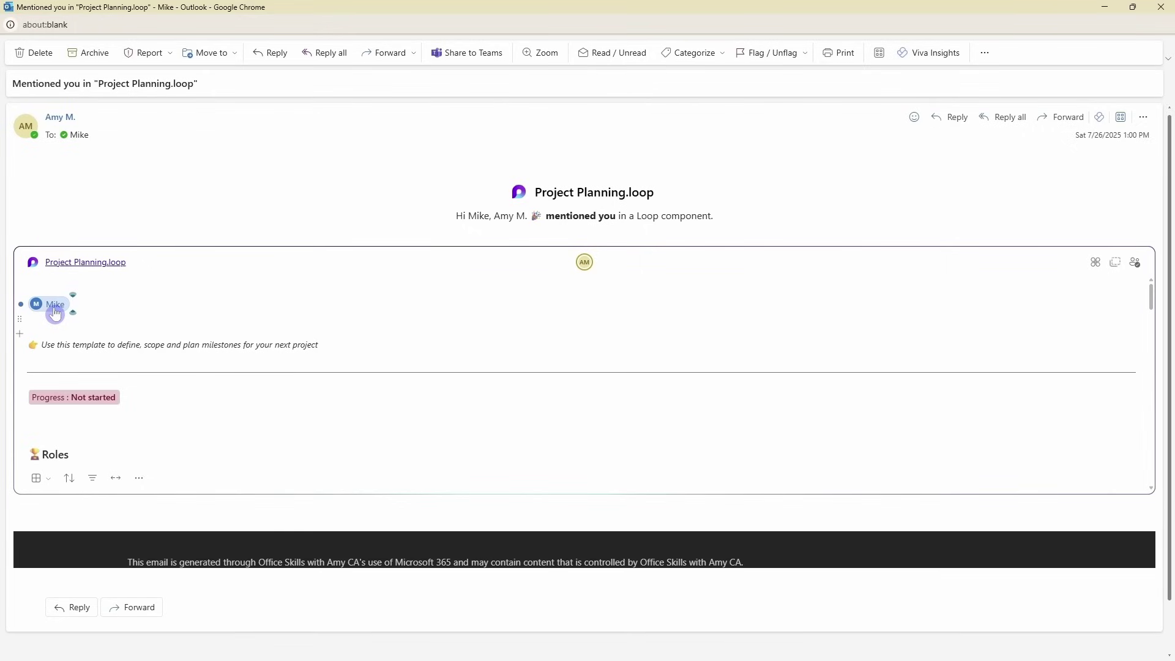
pyautogui.click(92, 305)
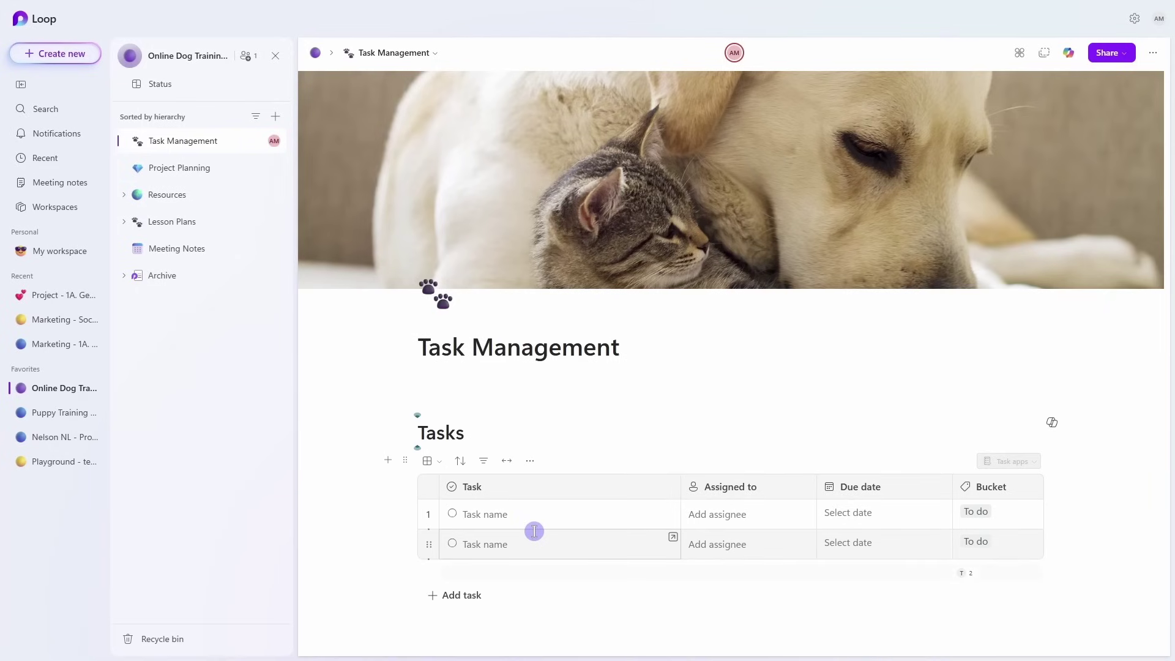
# Replace the old Tasks table with a new Task list and enter 'Record training videos'
pyautogui.hotkey('ctrl', 'z')
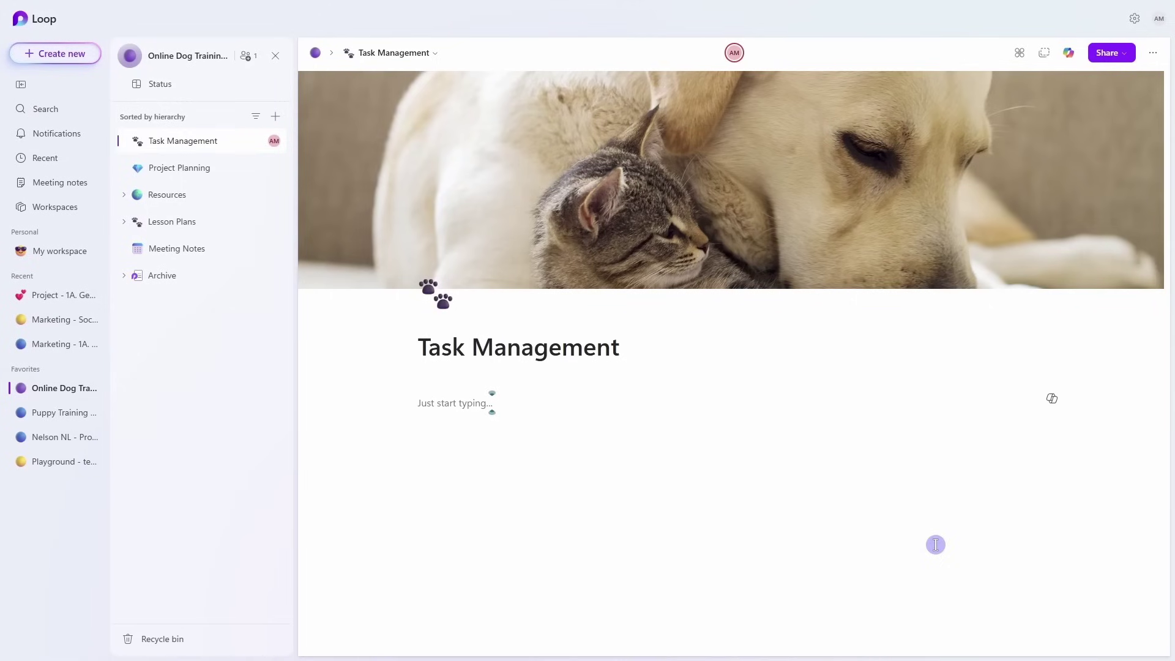
pyautogui.write('/')
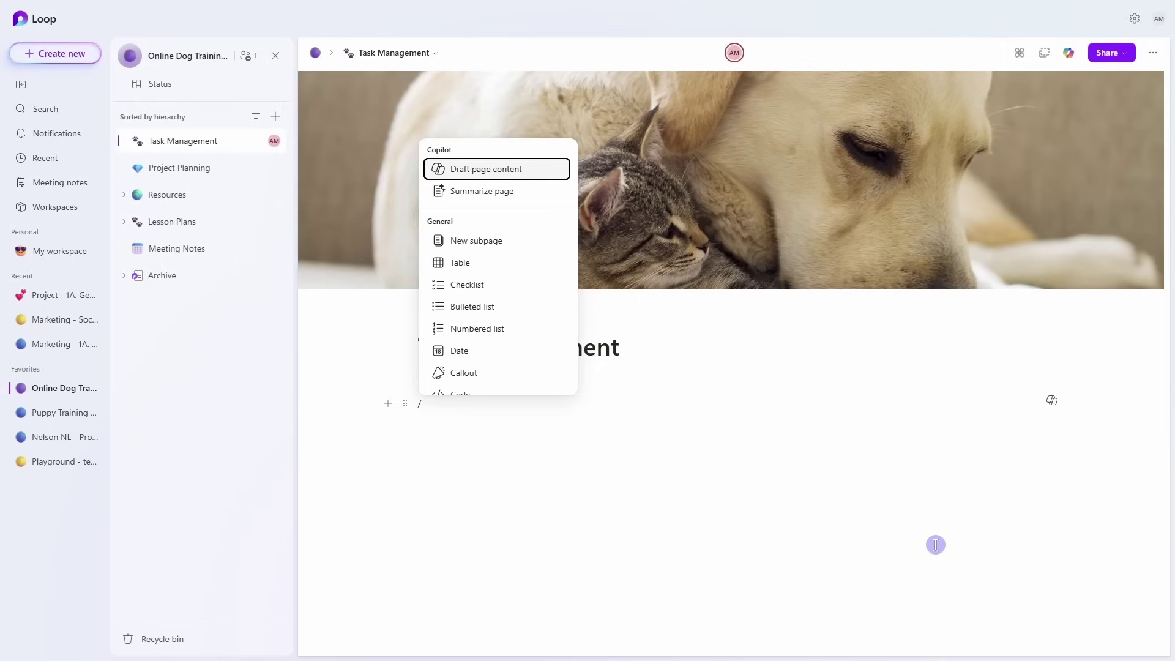
pyautogui.write('task list')
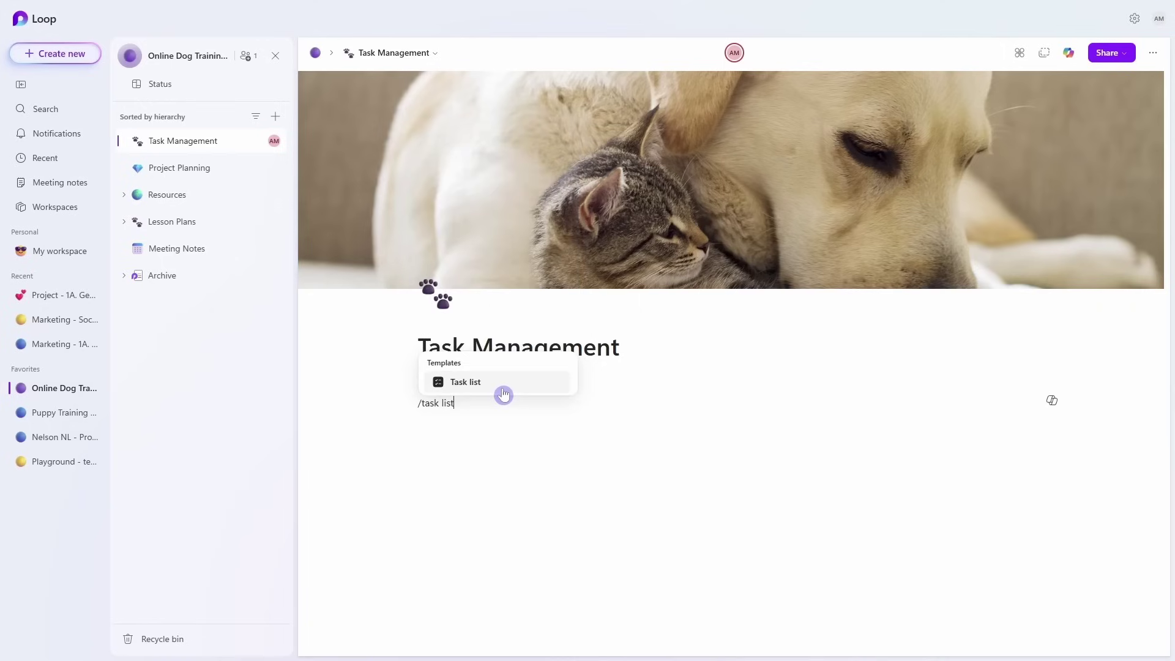
pyautogui.click(504, 394)
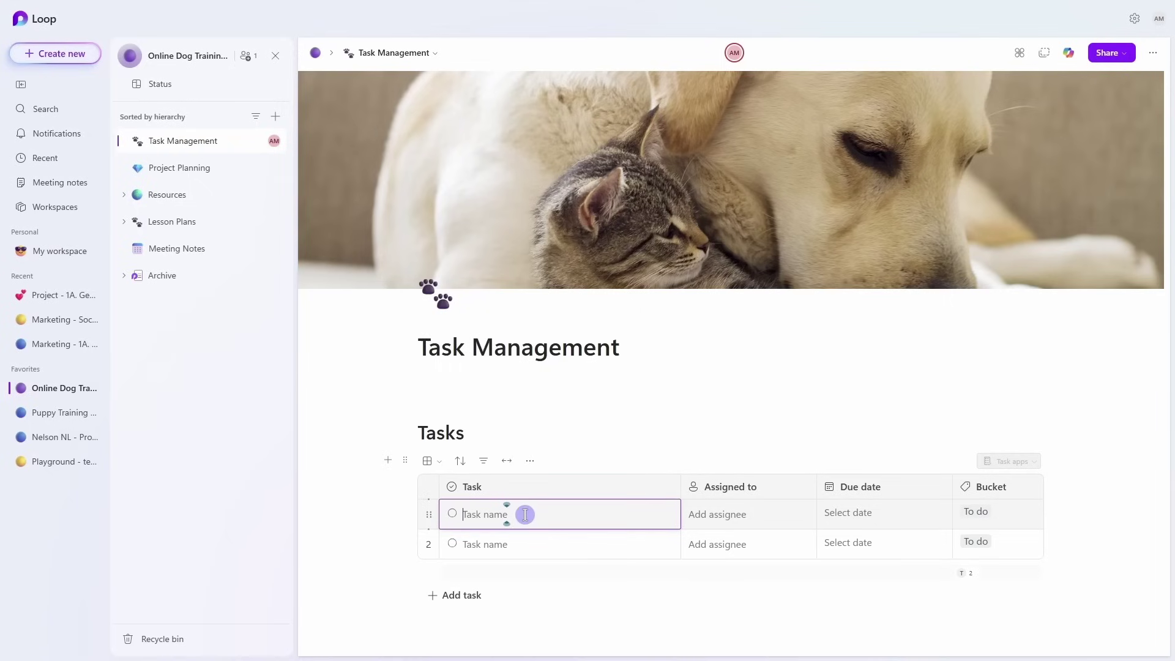
pyautogui.write('Record training videos')
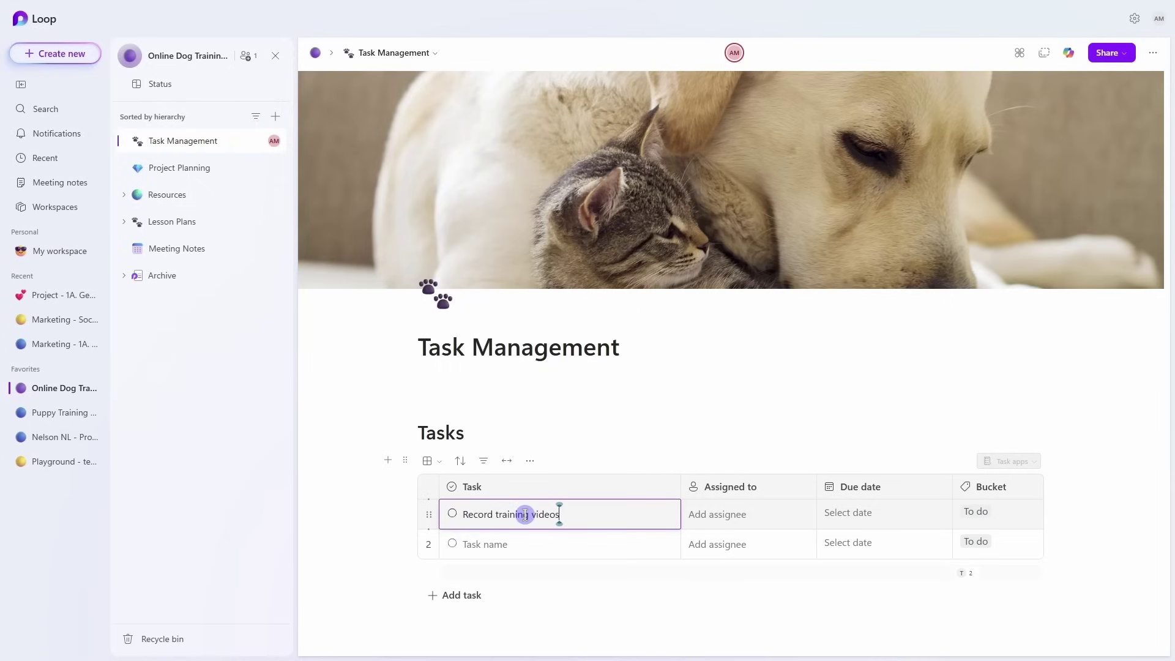
# Assign 'Record training videos' to the colleague, set it due Aug 1, and review sync options
pyautogui.click(748, 514)
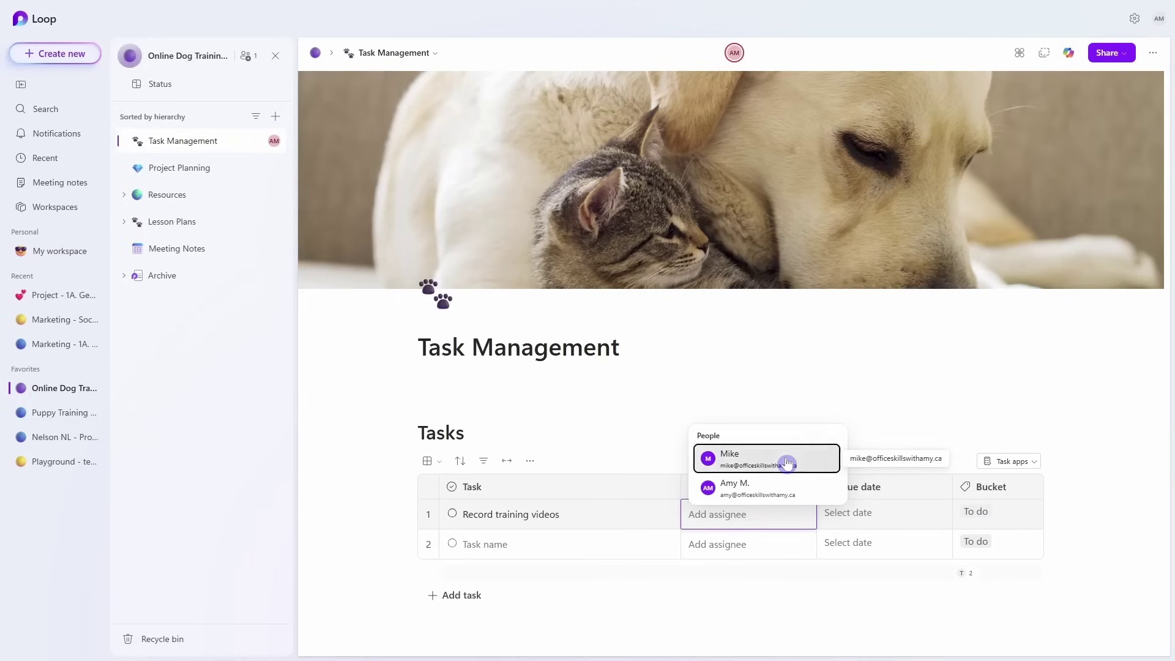
pyautogui.click(787, 462)
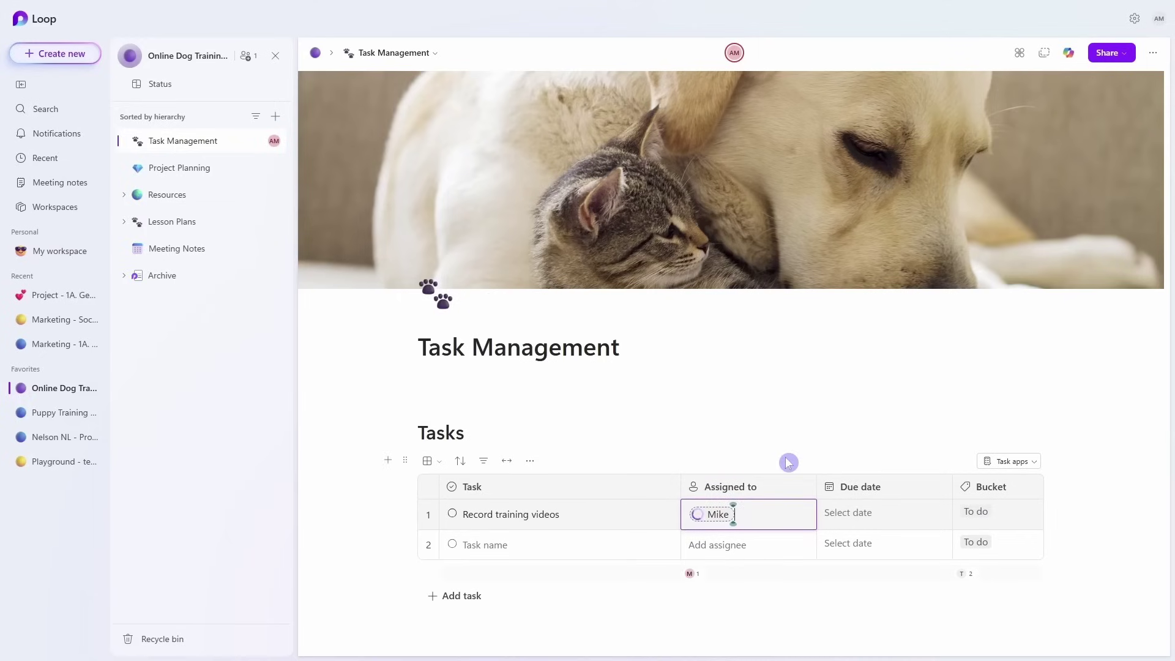
pyautogui.click(891, 520)
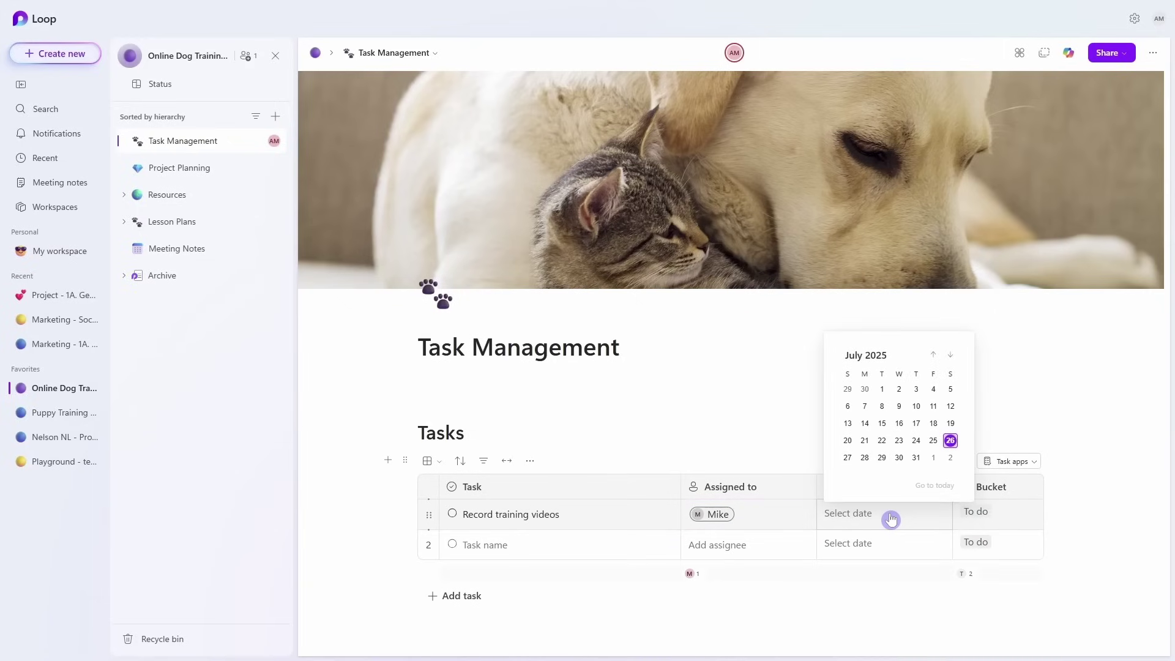
pyautogui.click(936, 458)
pyautogui.click(1115, 559)
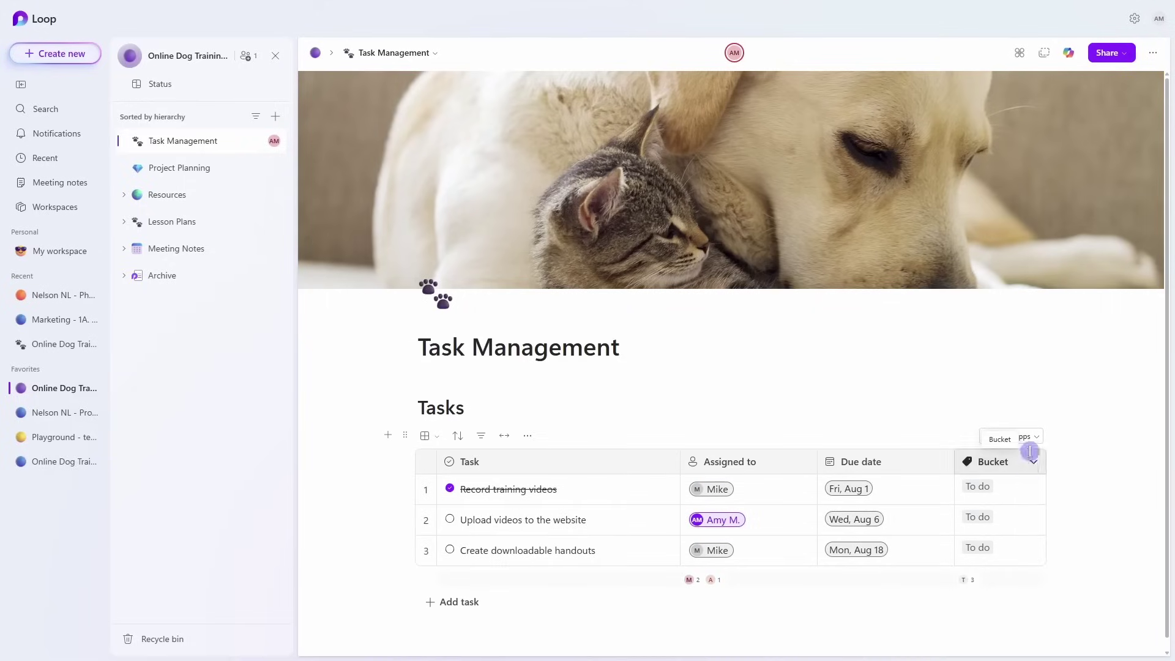
pyautogui.click(1032, 442)
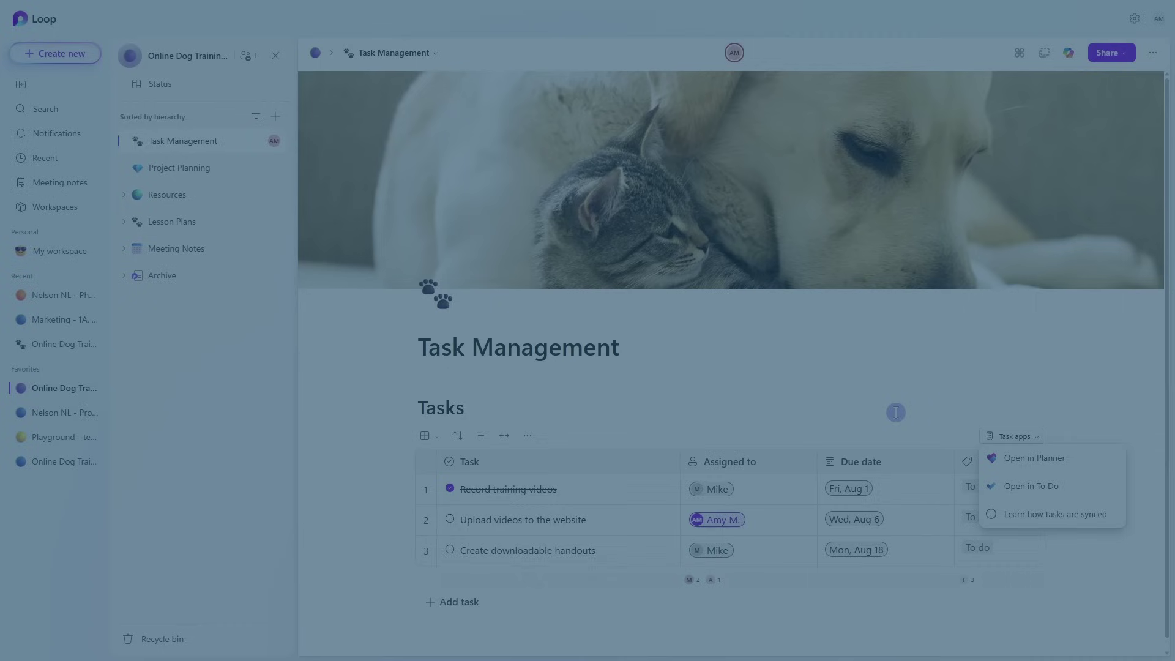
pyautogui.click(869, 412)
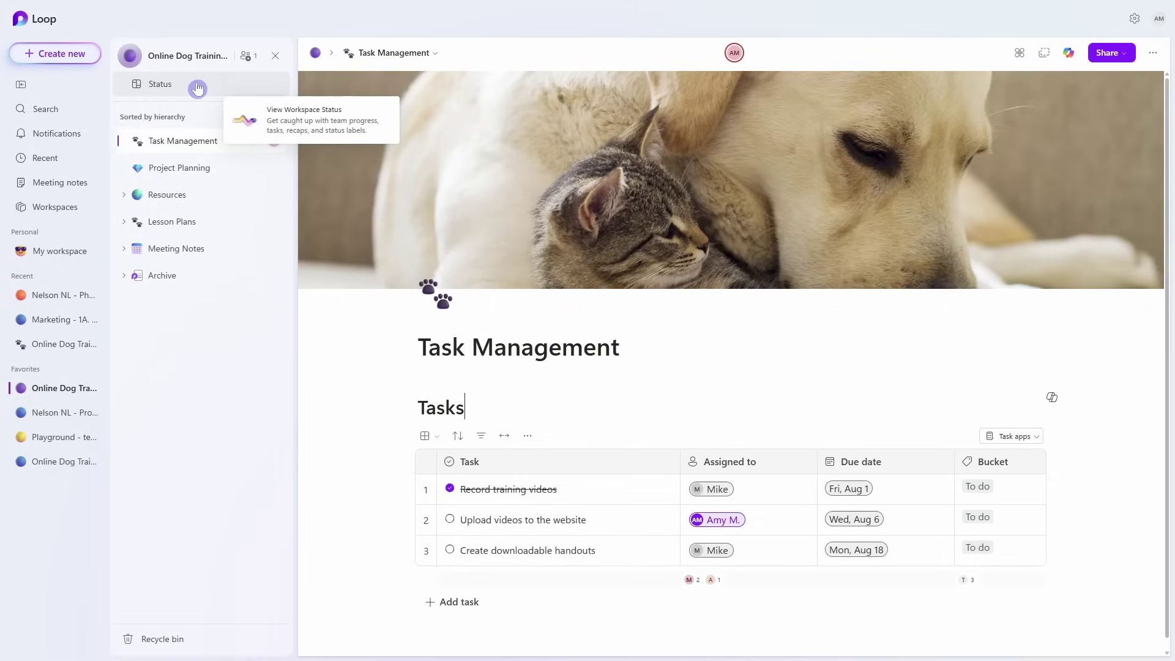
# Open the workspace's Status overview and scroll through it
pyautogui.click(197, 89)
pyautogui.scroll(-1, 912, 376)
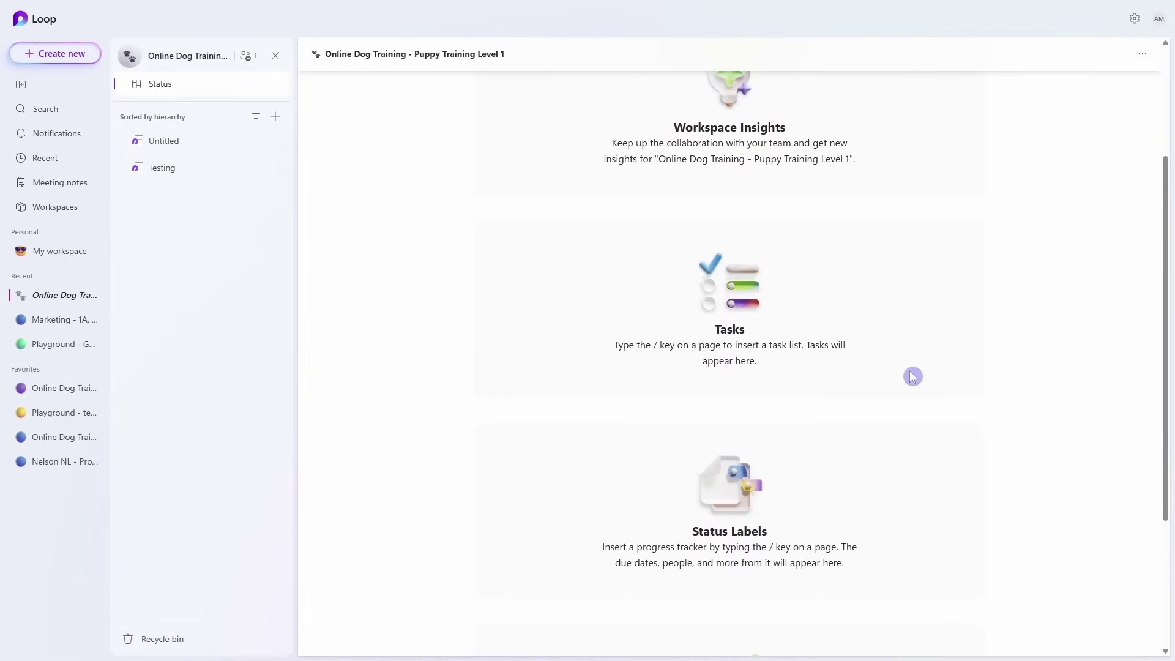
pyautogui.scroll(-3, 905, 380)
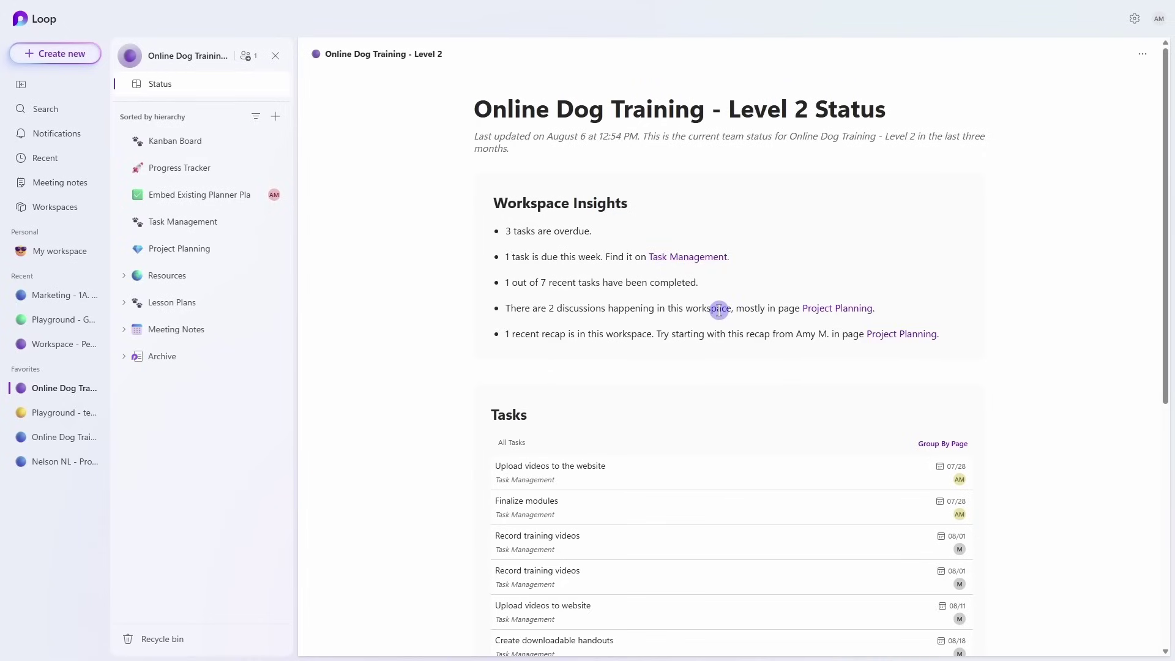
pyautogui.scroll(-3, 719, 309)
pyautogui.scroll(-4, 655, 535)
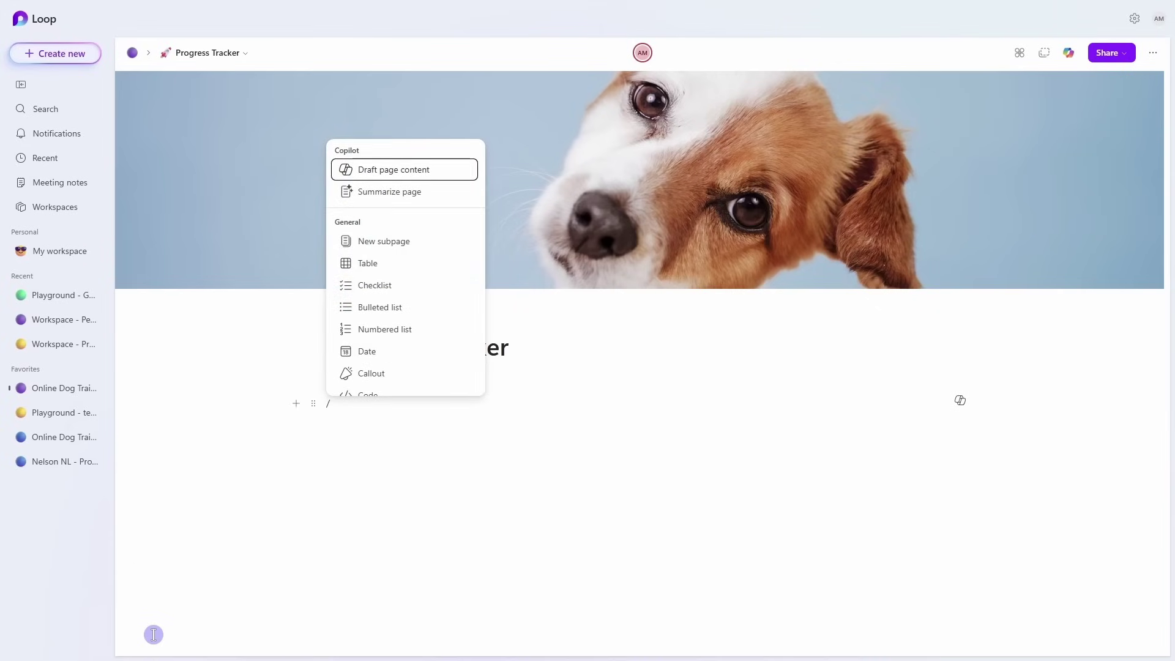
# Insert a Progress tracker table on the Progress Tracker page using /progress
pyautogui.write('pr')
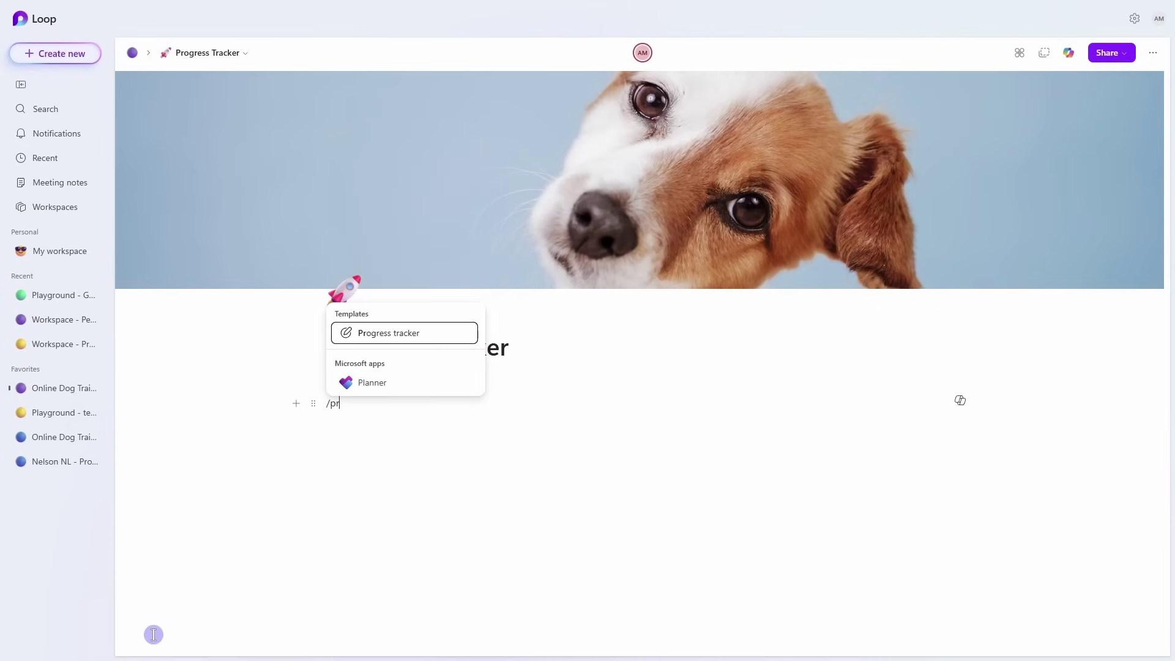
pyautogui.write('ogress')
pyautogui.click(351, 389)
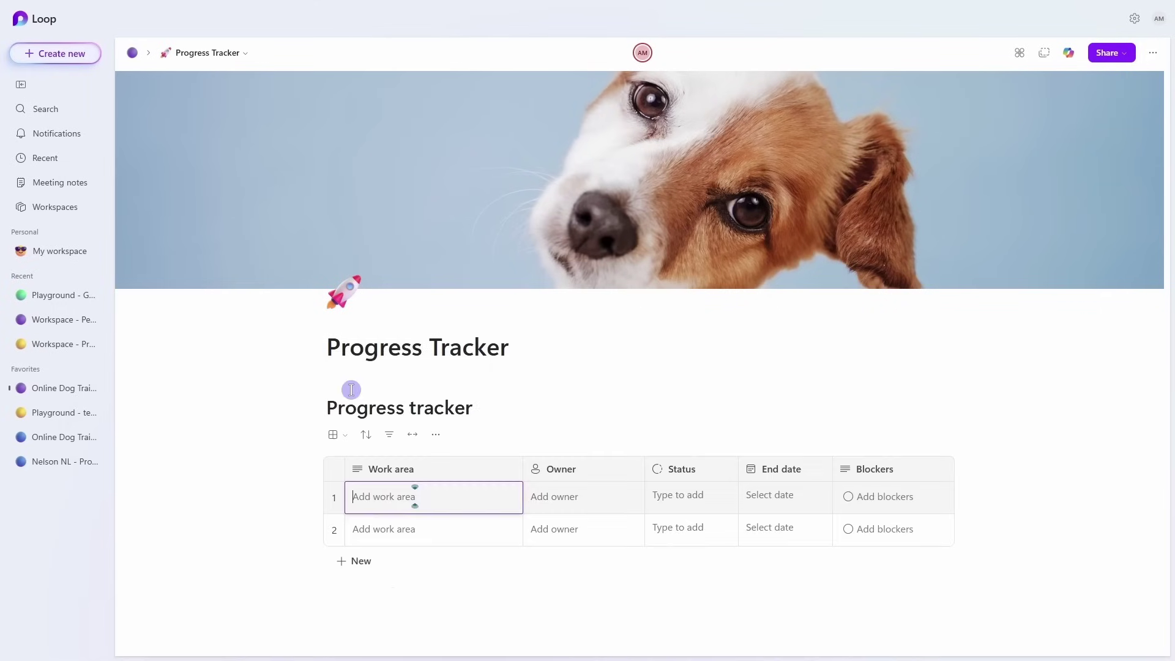
pyautogui.click(325, 588)
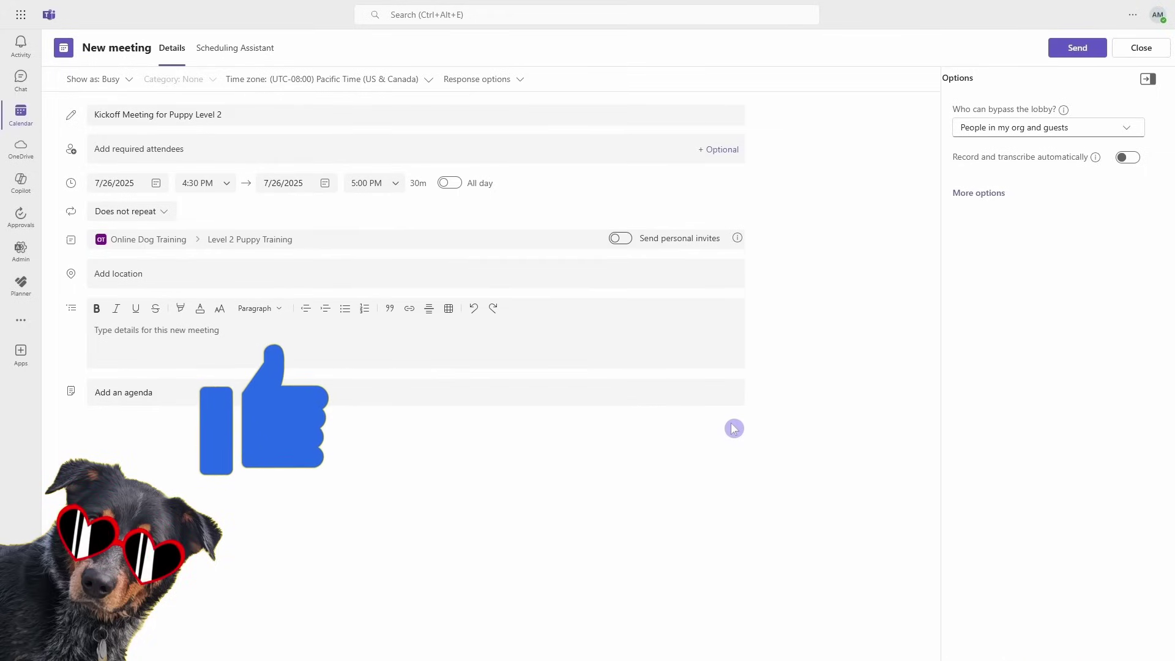
# Insert the Loop agenda component into the Kickoff Meeting for Puppy Level 2 invite
pyautogui.click(191, 400)
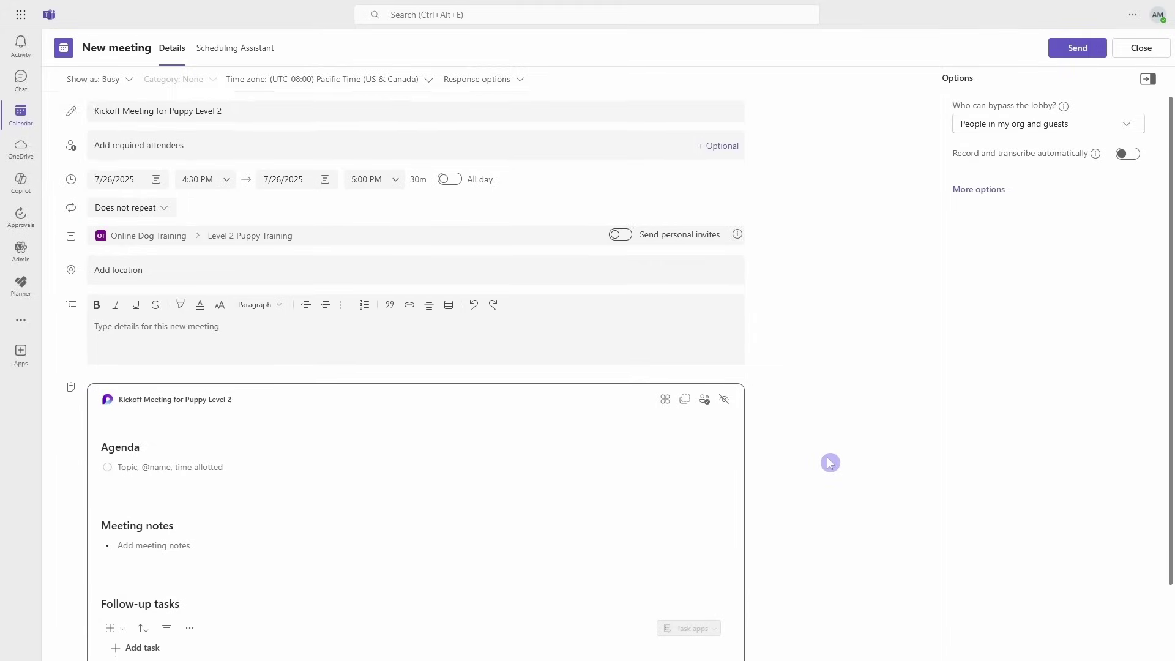
pyautogui.scroll(-2, 830, 462)
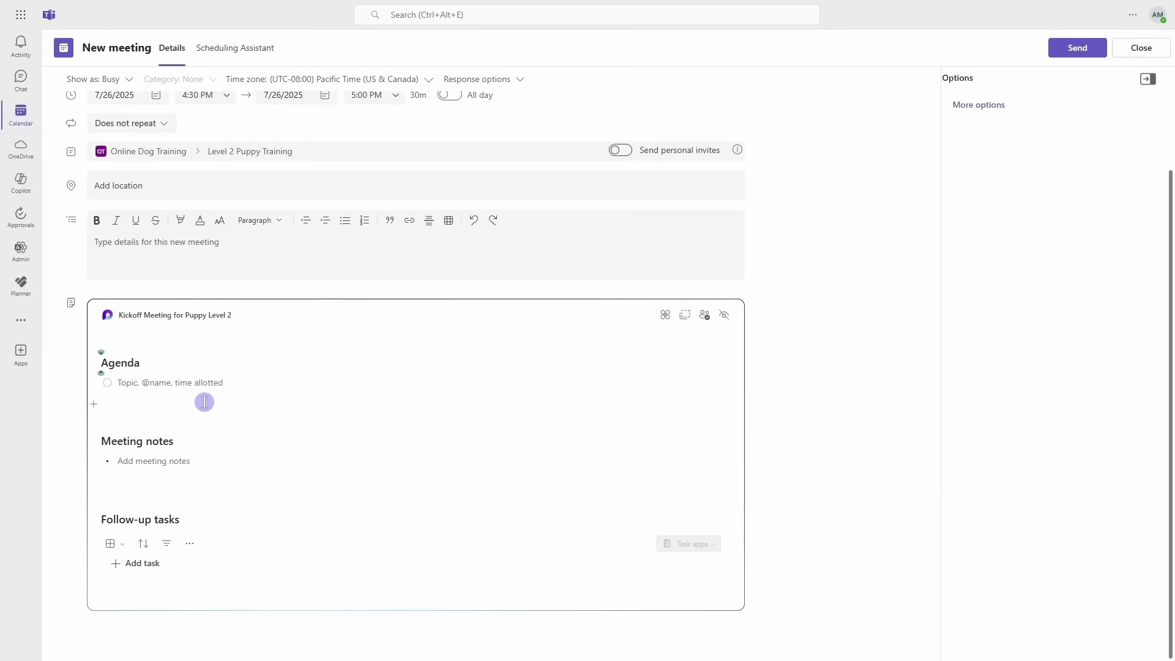
pyautogui.click(207, 383)
pyautogui.write('Welcome,')
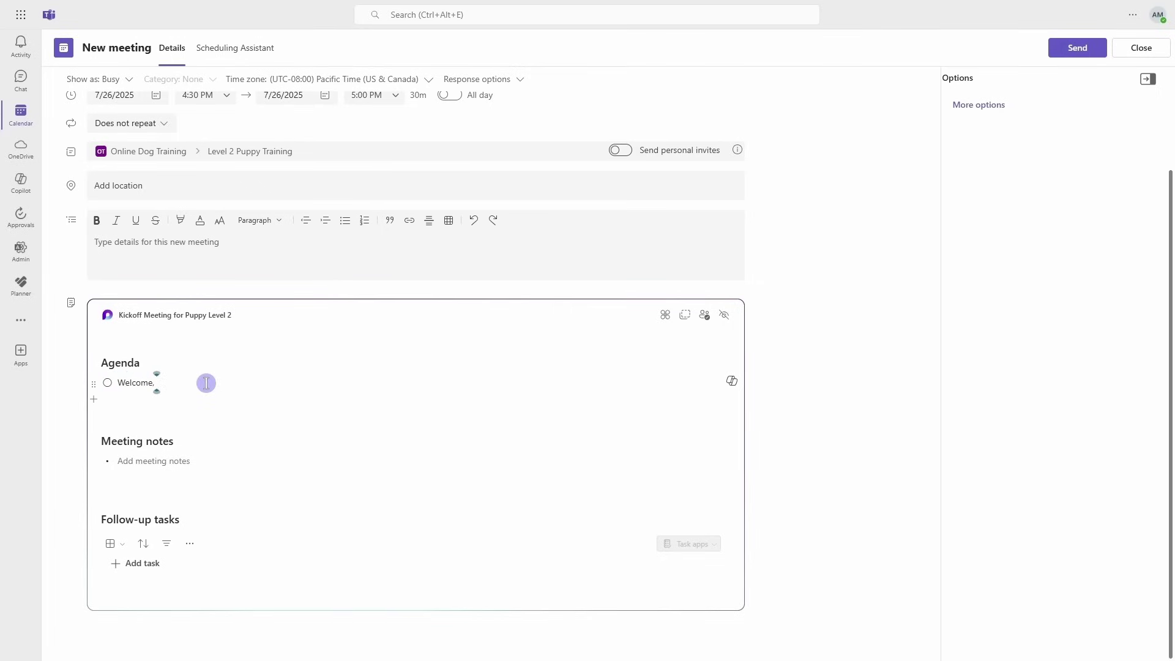
pyautogui.write(' @mike')
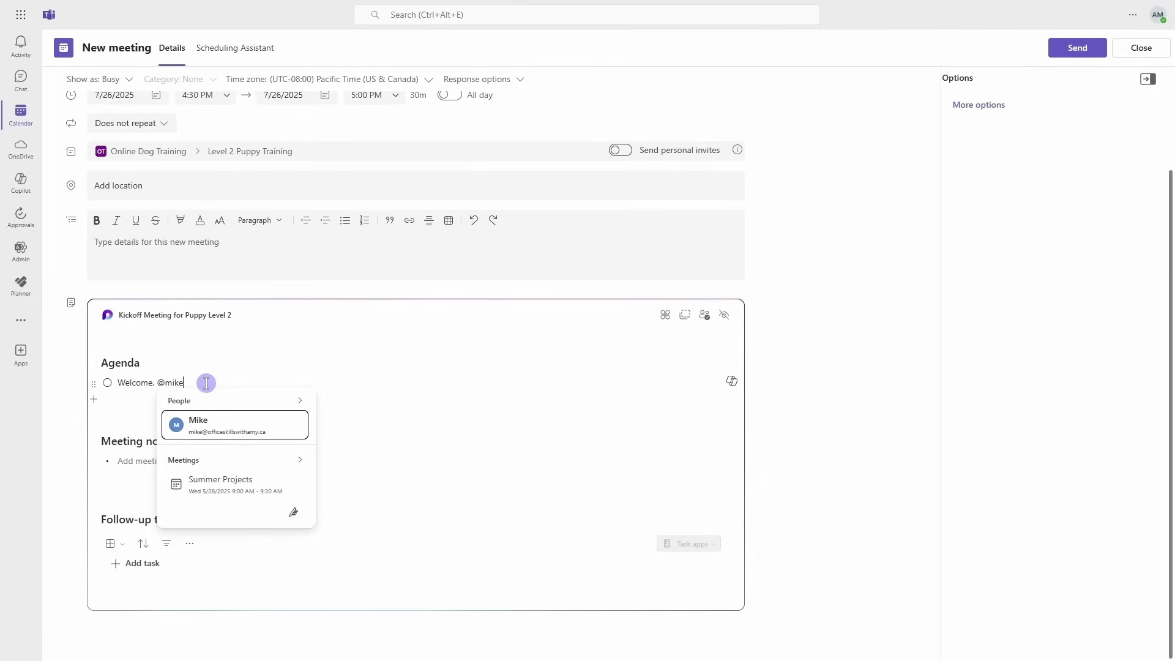
pyautogui.click(243, 426)
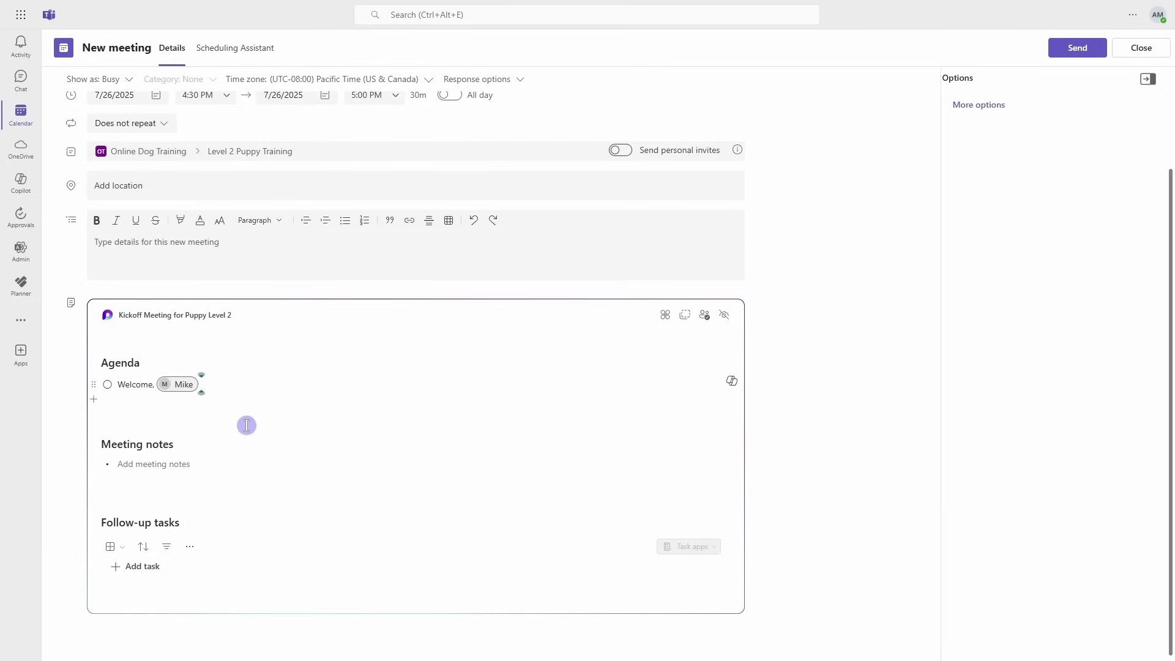
pyautogui.click(1077, 49)
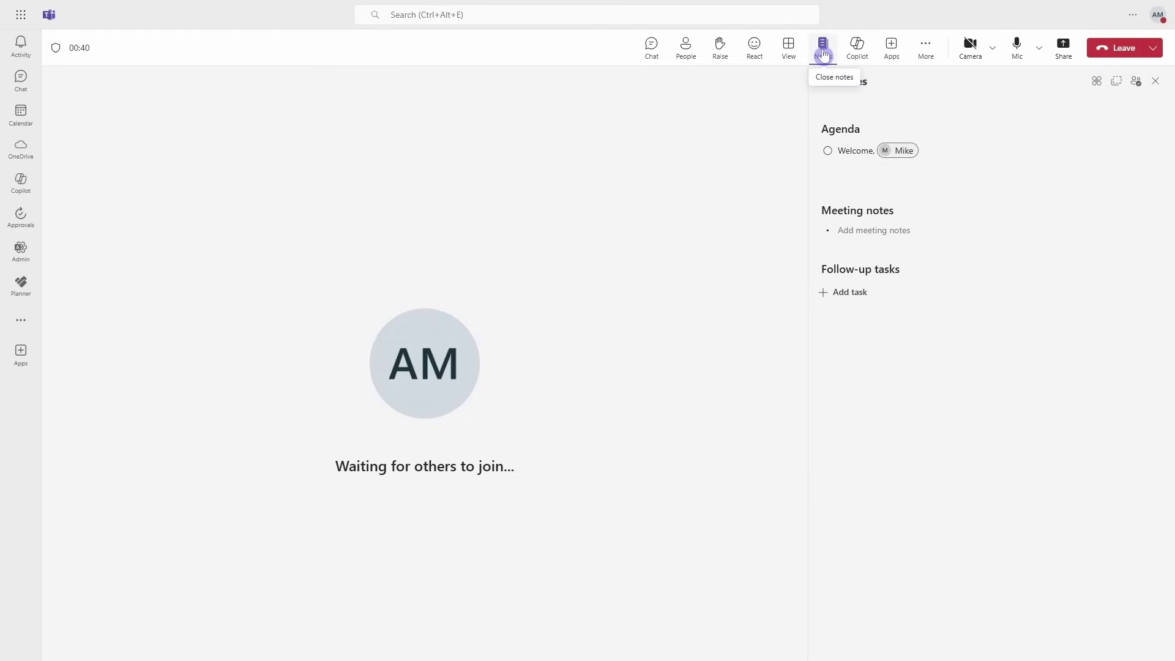
# Tick off the Welcome agenda item and add a follow-up task assigned to Mike
pyautogui.click(828, 150)
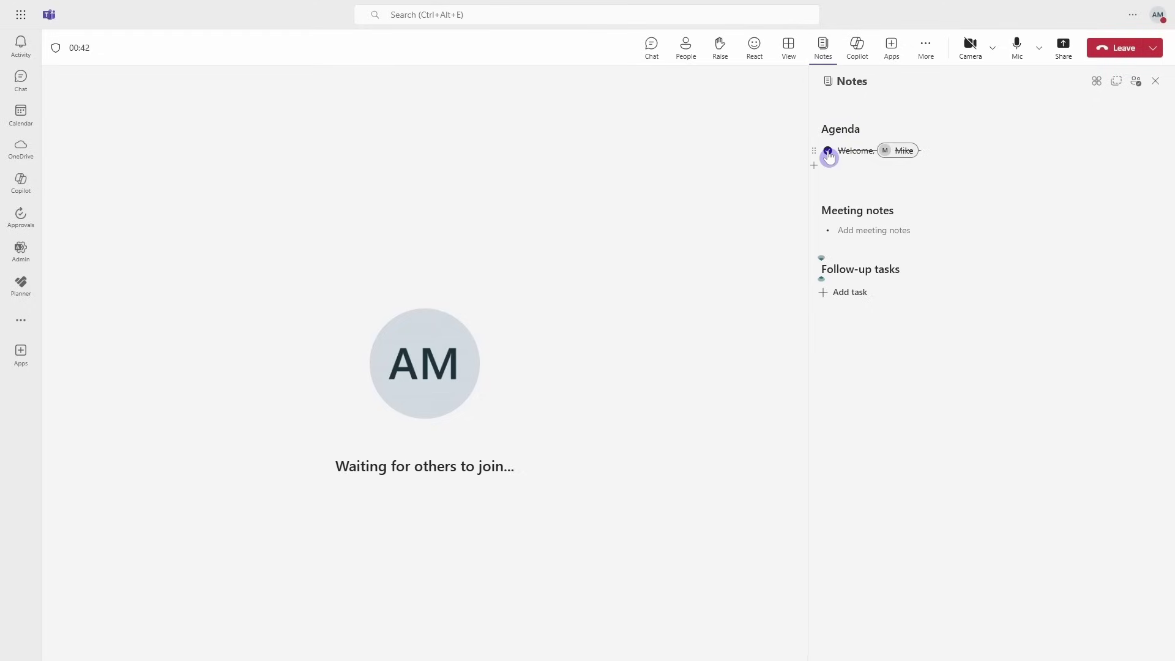
pyautogui.click(944, 240)
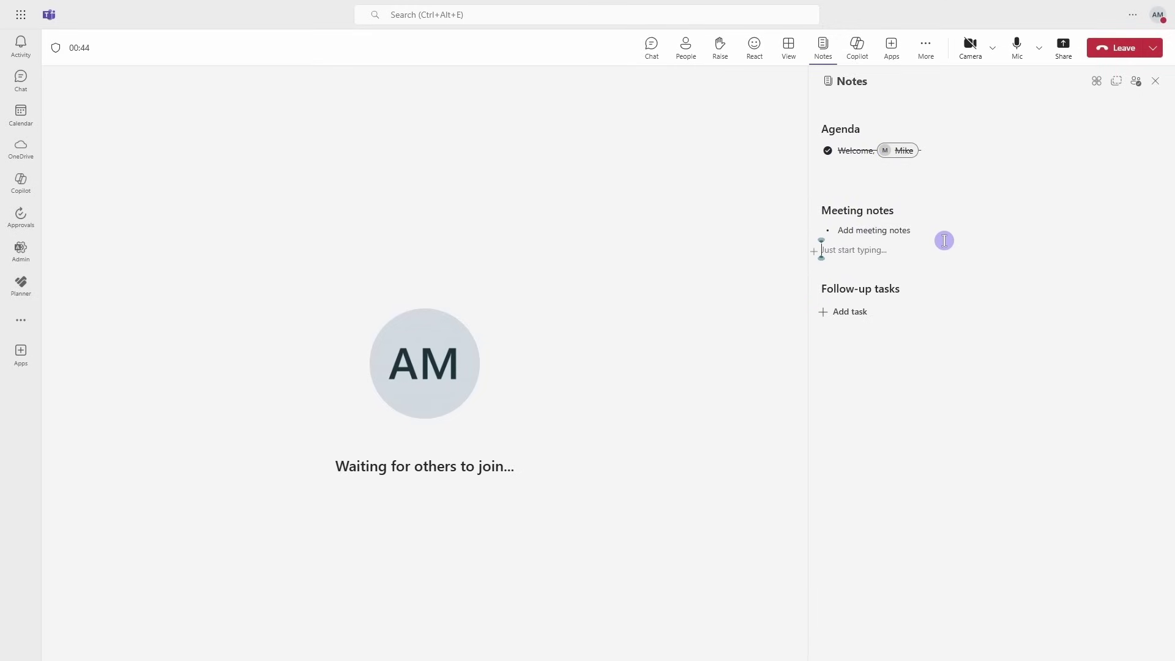
pyautogui.click(825, 313)
pyautogui.click(845, 331)
pyautogui.click(883, 353)
pyautogui.click(926, 315)
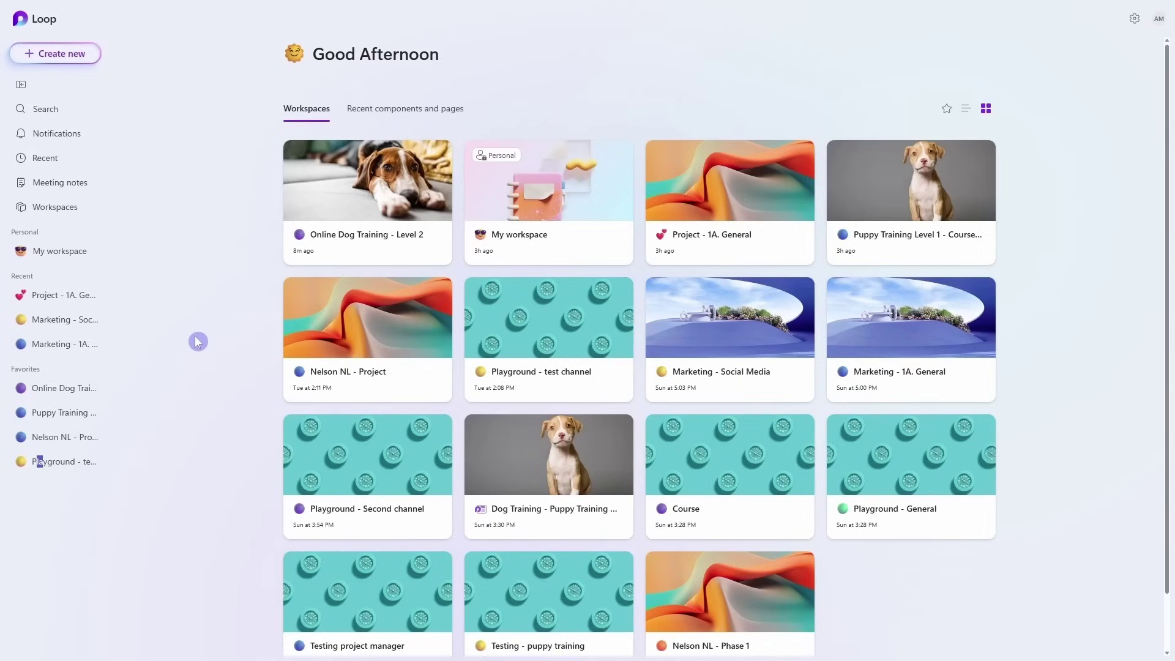
# Open Meeting notes and select the Kickoff Meeting listed under Sat, Jul 26
pyautogui.click(50, 186)
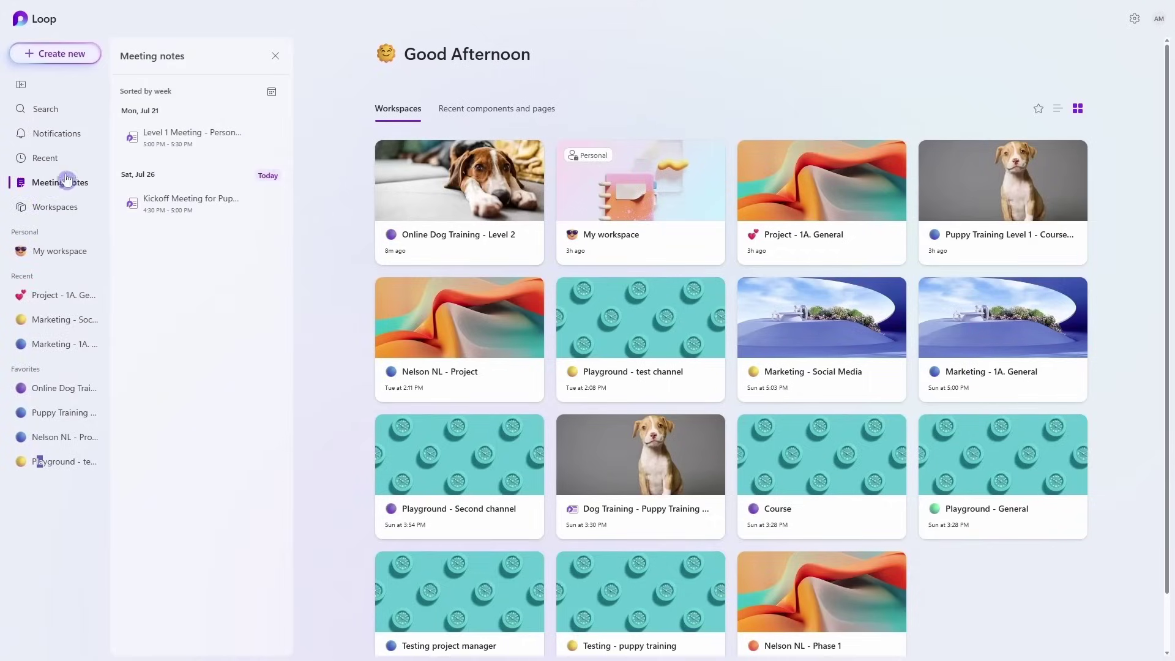
pyautogui.click(225, 211)
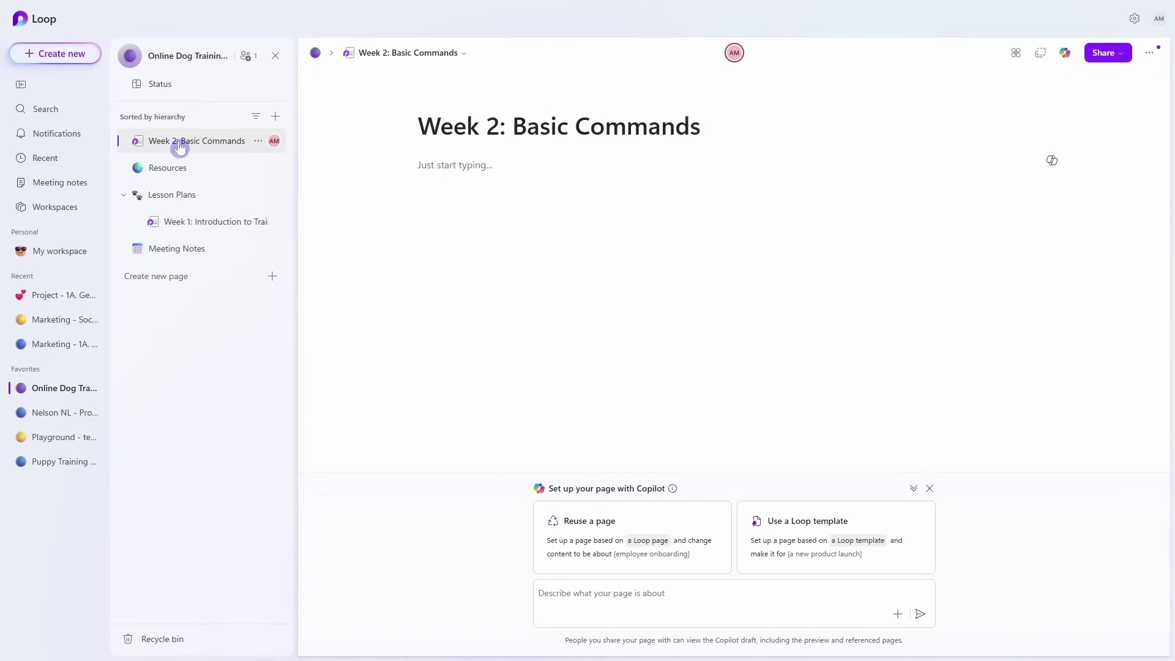
# Drag Week 2: Basic Commands under Lesson Plans, Project B under Tuesday, Project A under Wednesday
pyautogui.moveTo(179, 147); pyautogui.dragTo(174, 202)
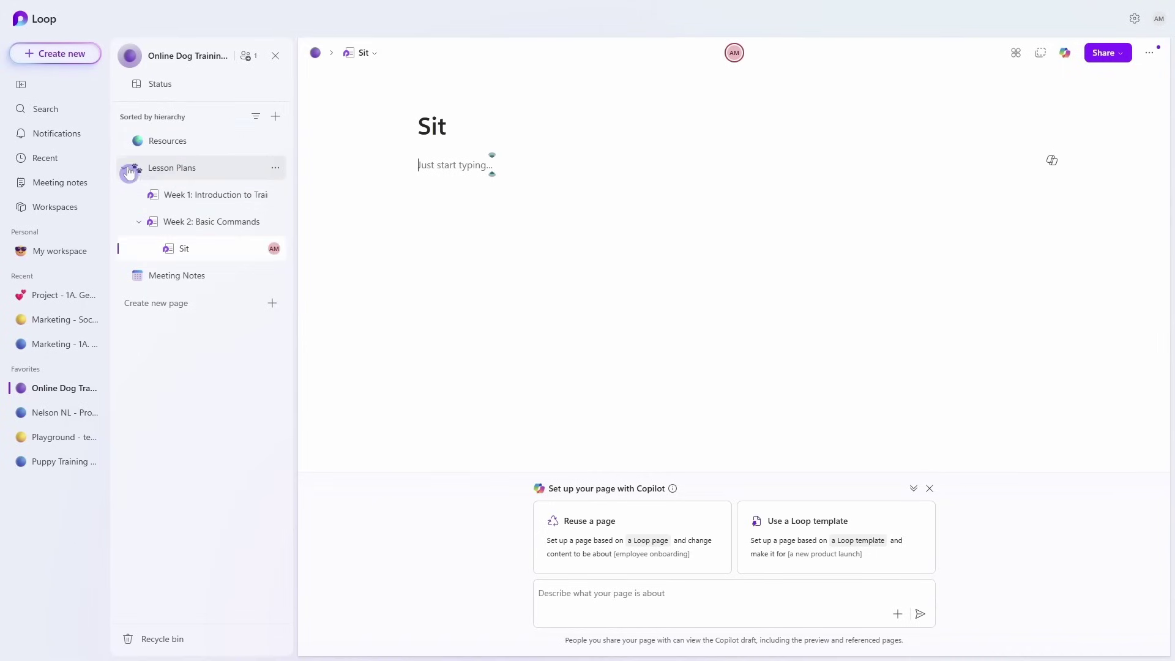
pyautogui.click(129, 172)
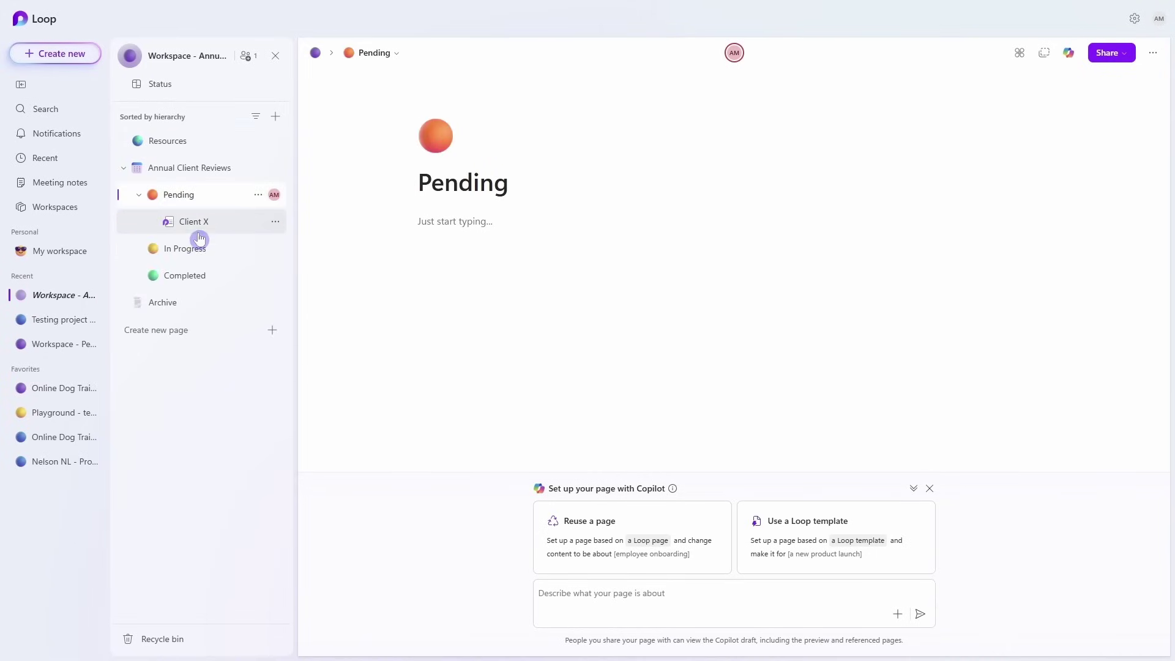
pyautogui.click(196, 224)
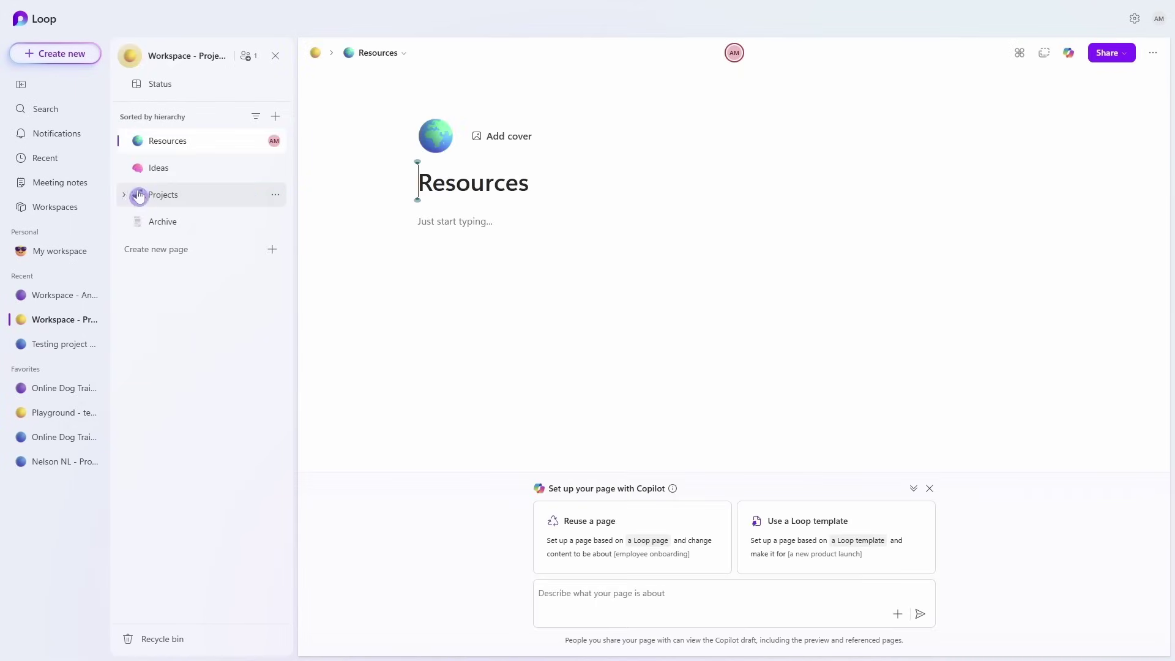
pyautogui.click(123, 195)
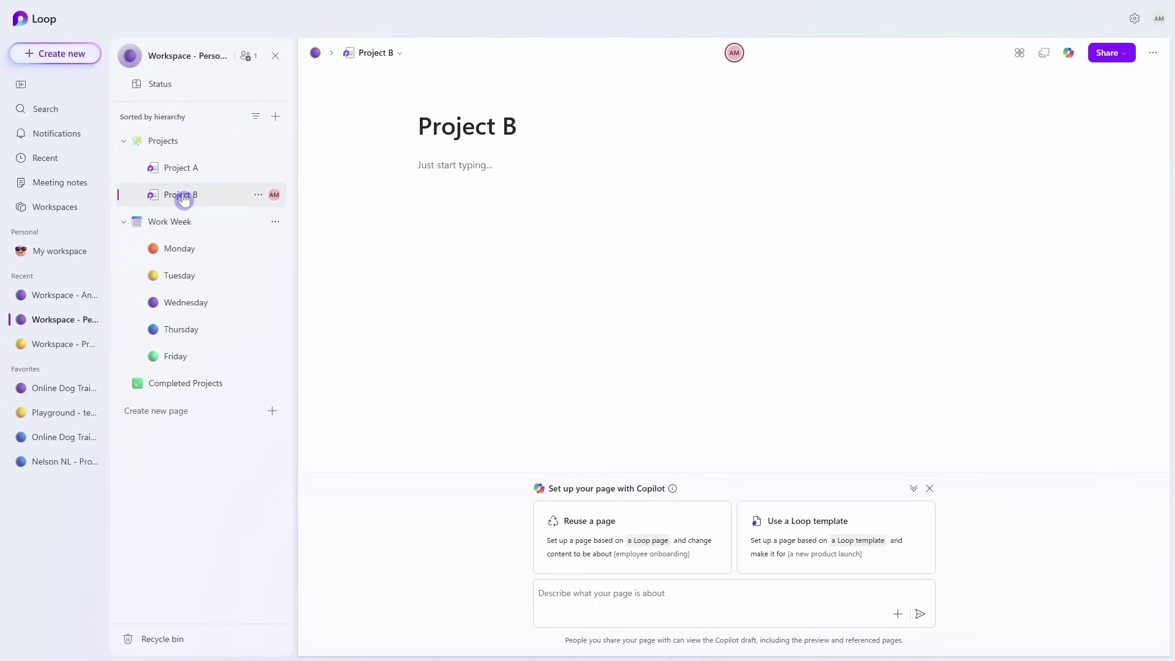
pyautogui.moveTo(184, 194); pyautogui.dragTo(193, 274)
pyautogui.moveTo(183, 167); pyautogui.dragTo(196, 304)
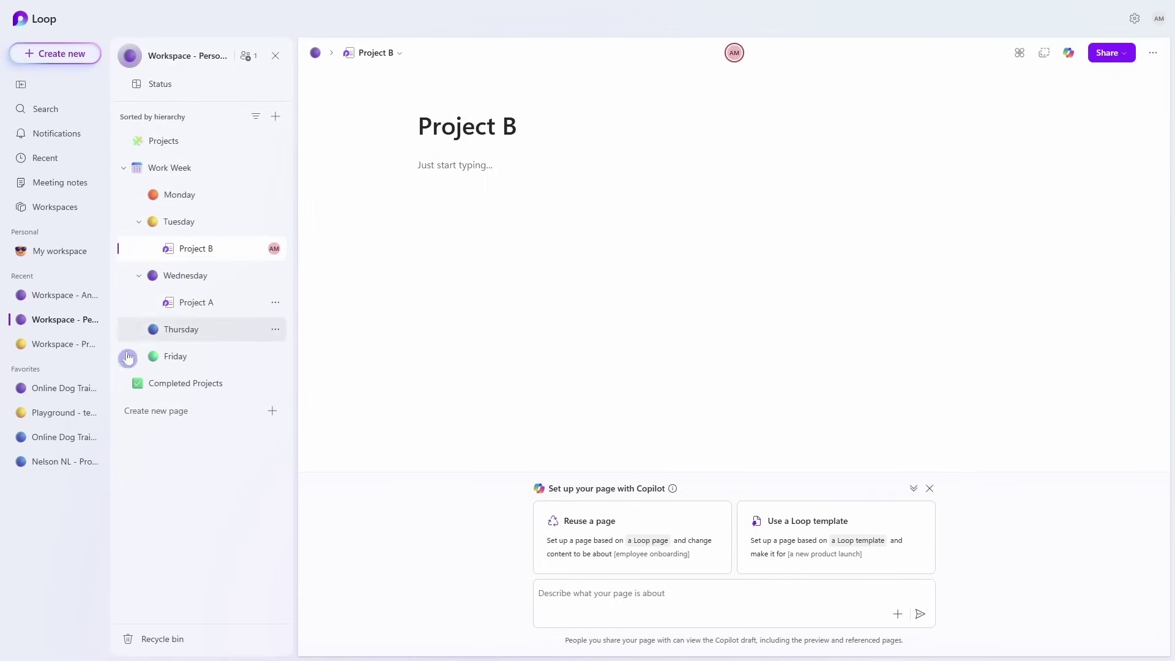